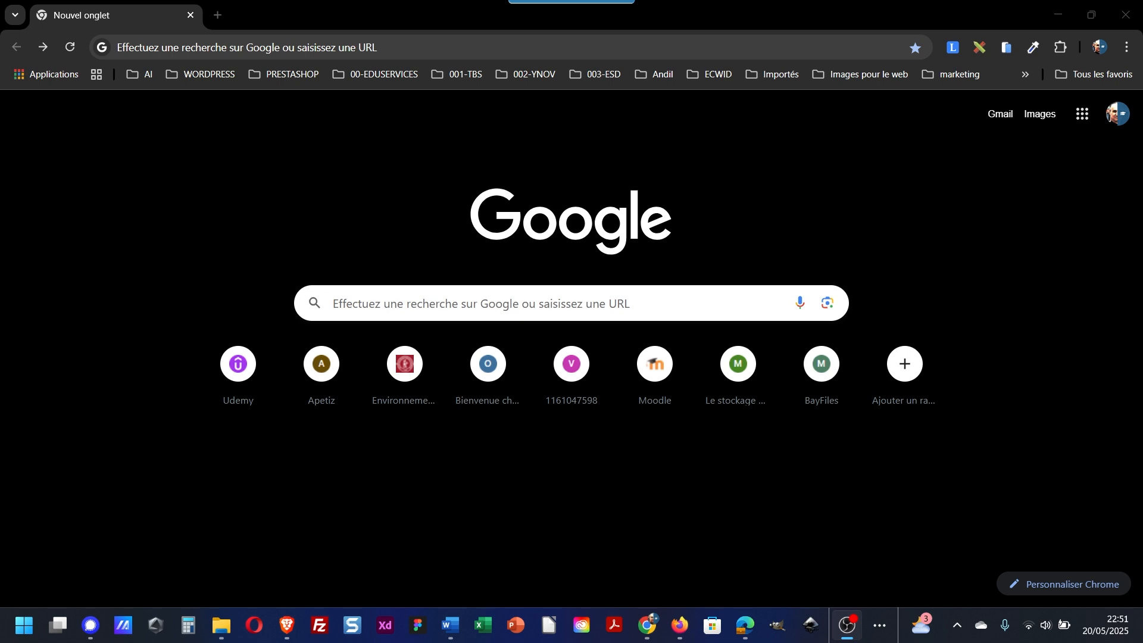
# Go to infinityfree.com from the address bar and look over the homepage.
pyautogui.click(288, 44)
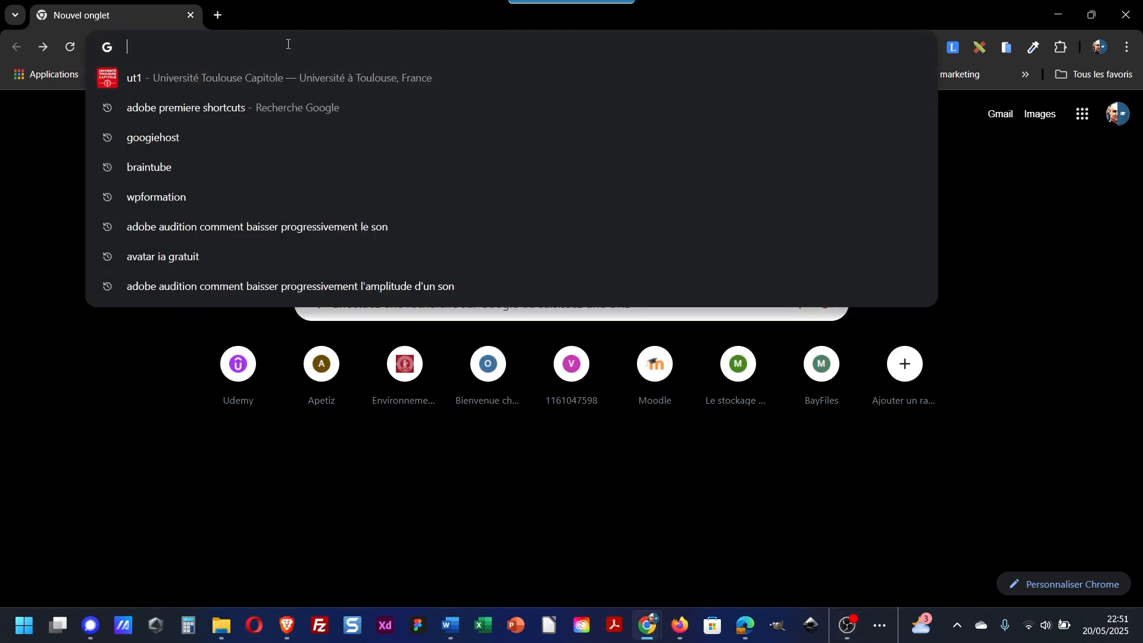
pyautogui.write('infi')
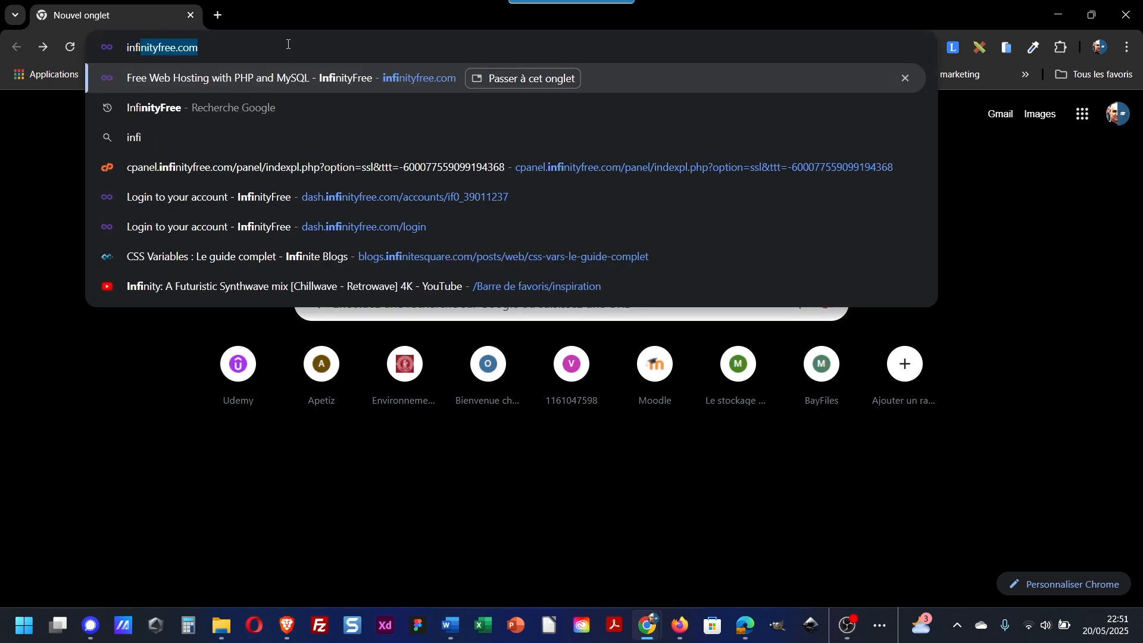
pyautogui.press('Return')
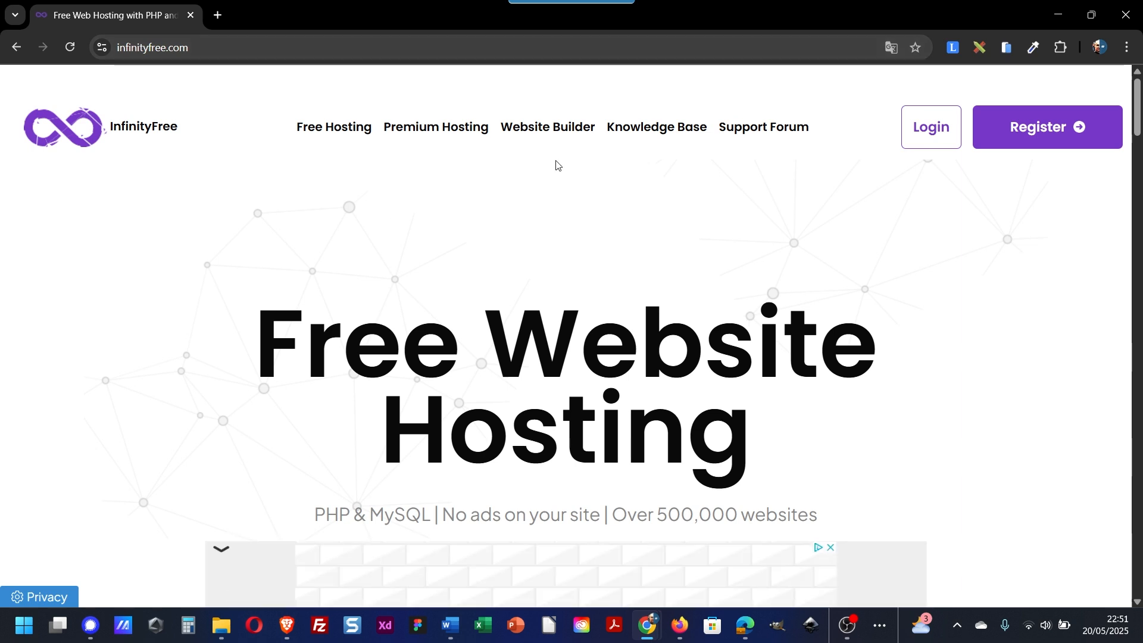
pyautogui.scroll(-3, 753, 358)
pyautogui.scroll(3, 755, 353)
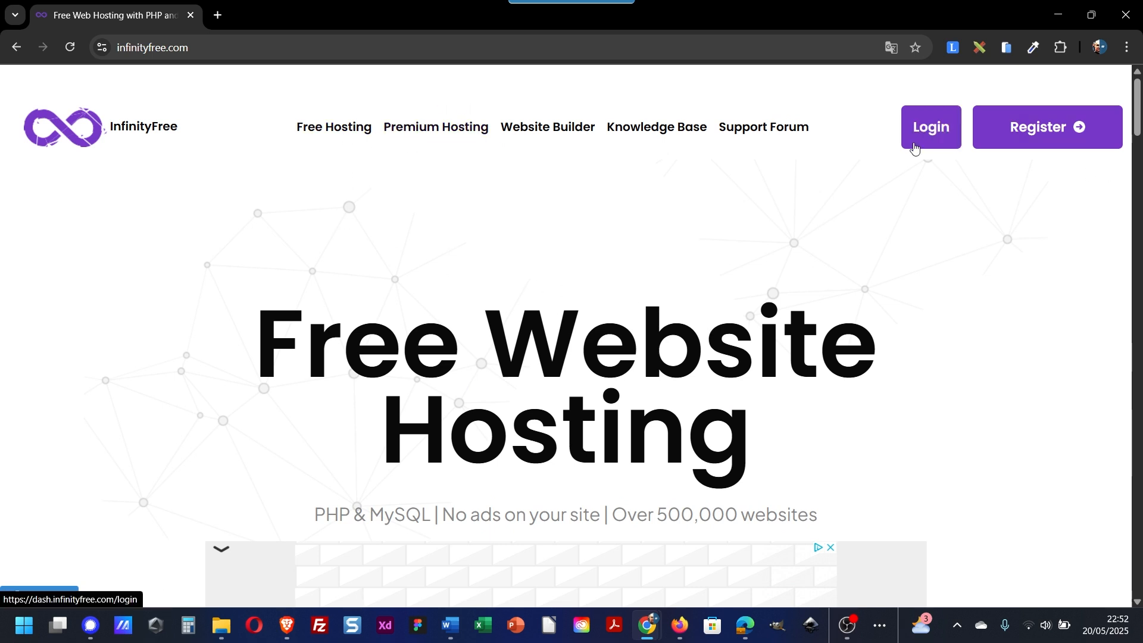
# Register on InfinityFree with the site's Google account and allow access to the Google profile.
pyautogui.click(1045, 129)
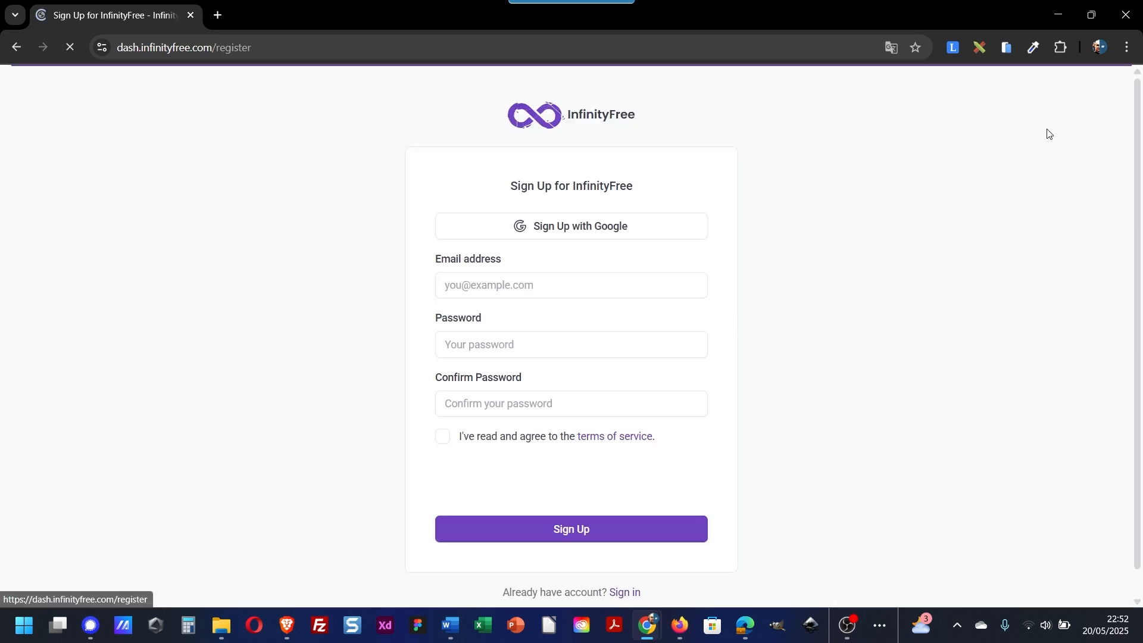
pyautogui.click(561, 227)
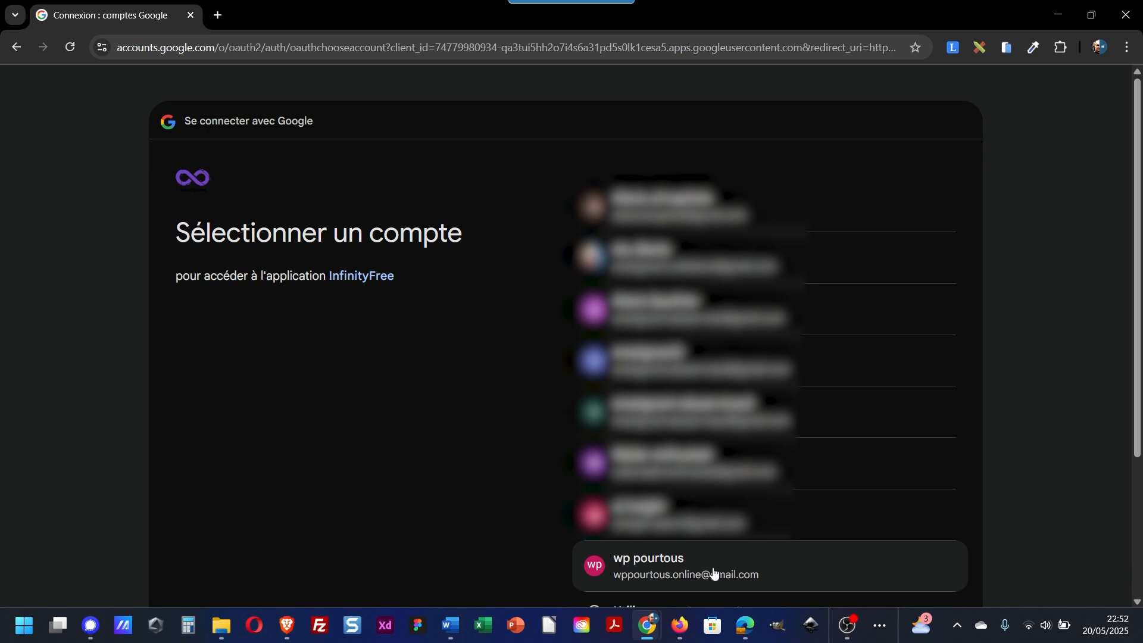
pyautogui.click(714, 573)
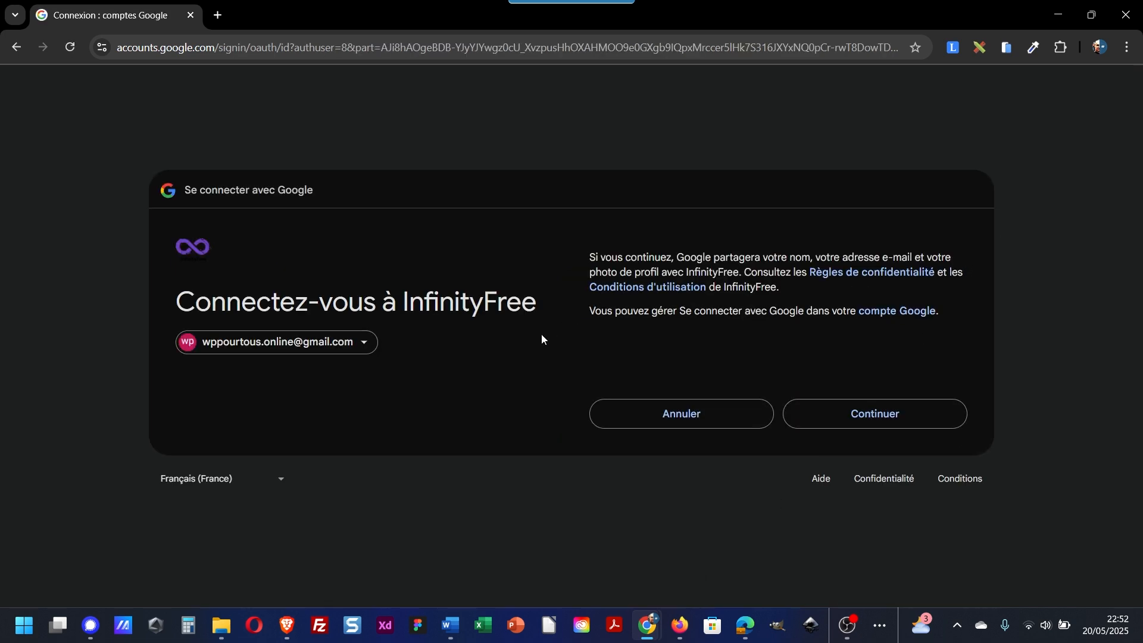
pyautogui.click(842, 415)
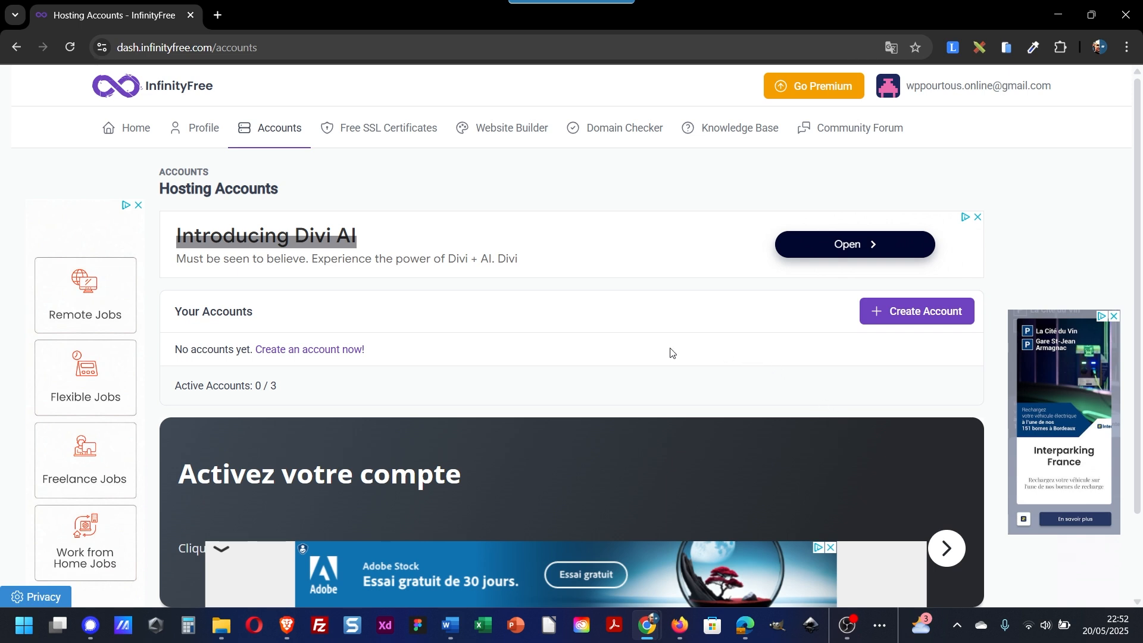
# Start a new hosting account on the free $0 InfinityFree plan and dismiss the advert.
pyautogui.click(907, 314)
pyautogui.scroll(-3, 792, 430)
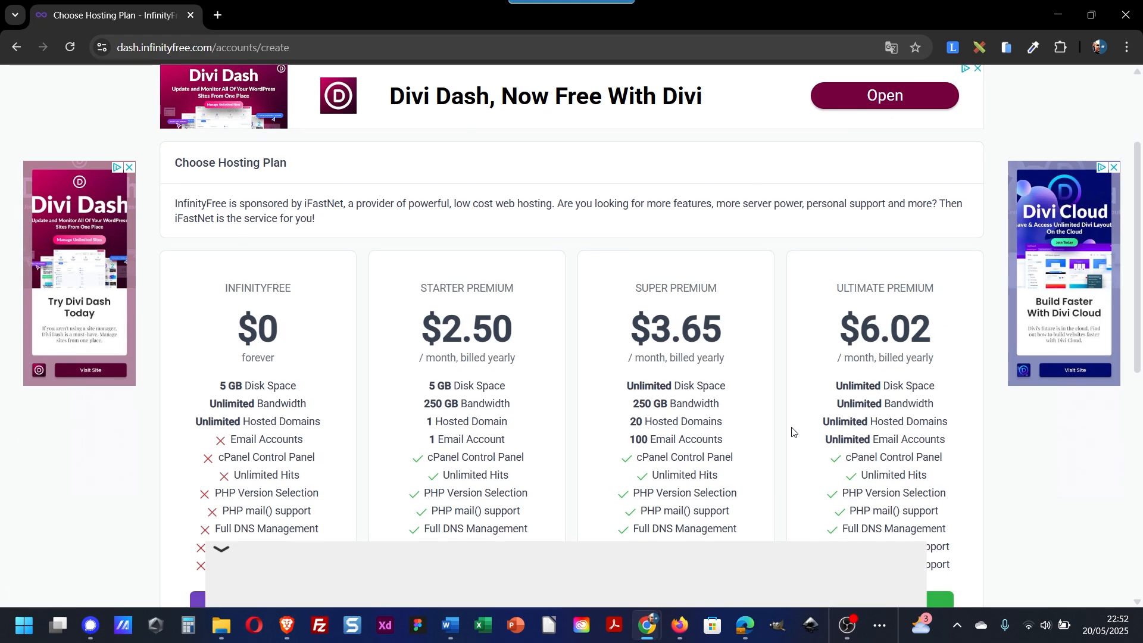
pyautogui.scroll(-3, 792, 432)
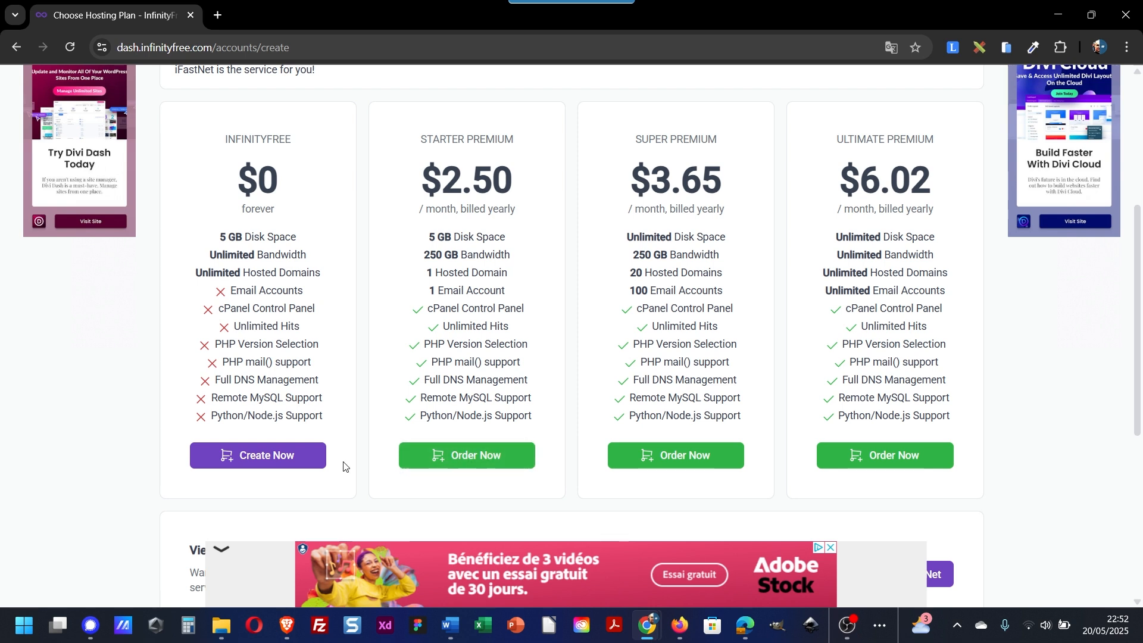
pyautogui.click(247, 462)
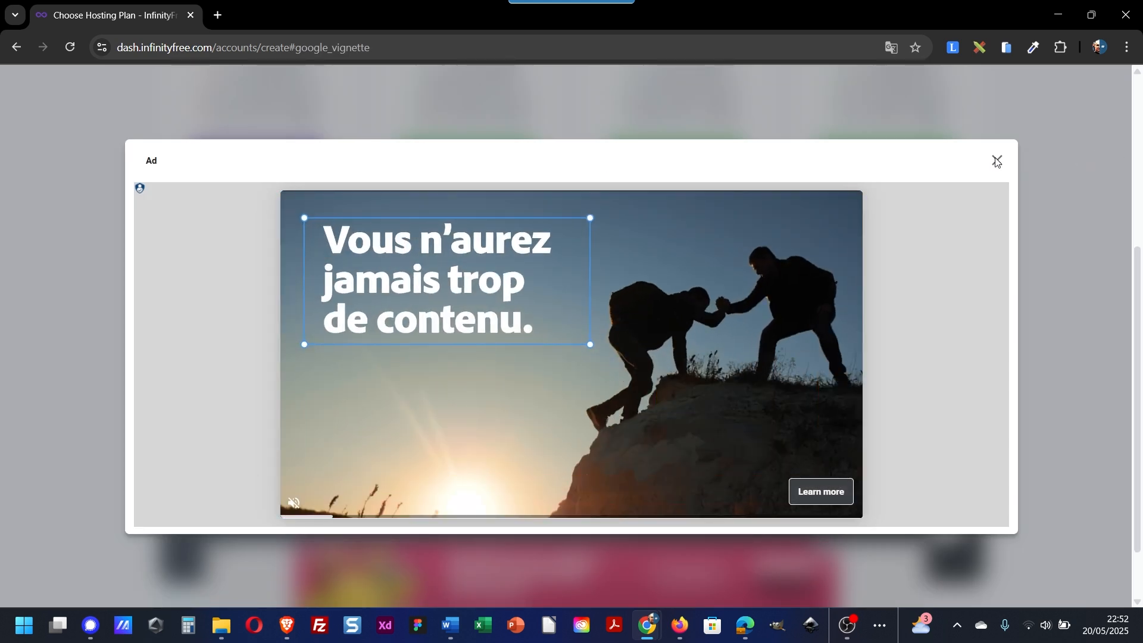
pyautogui.click(997, 160)
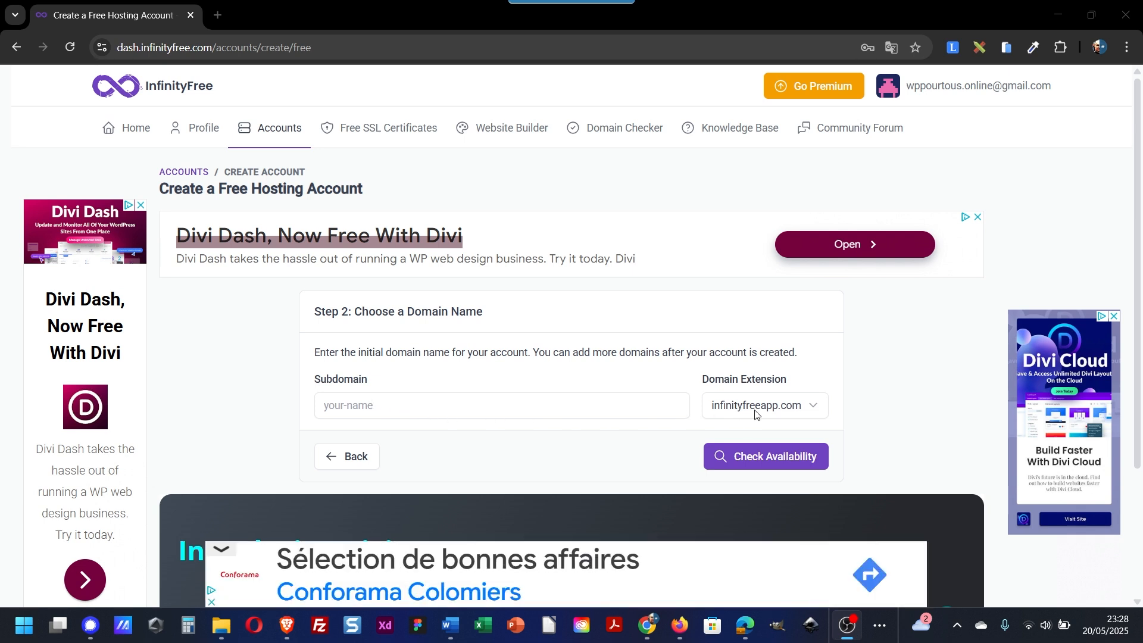
# Choose free.nf as the domain extension and enter the subdomain wp-pour-tous.
pyautogui.click(814, 408)
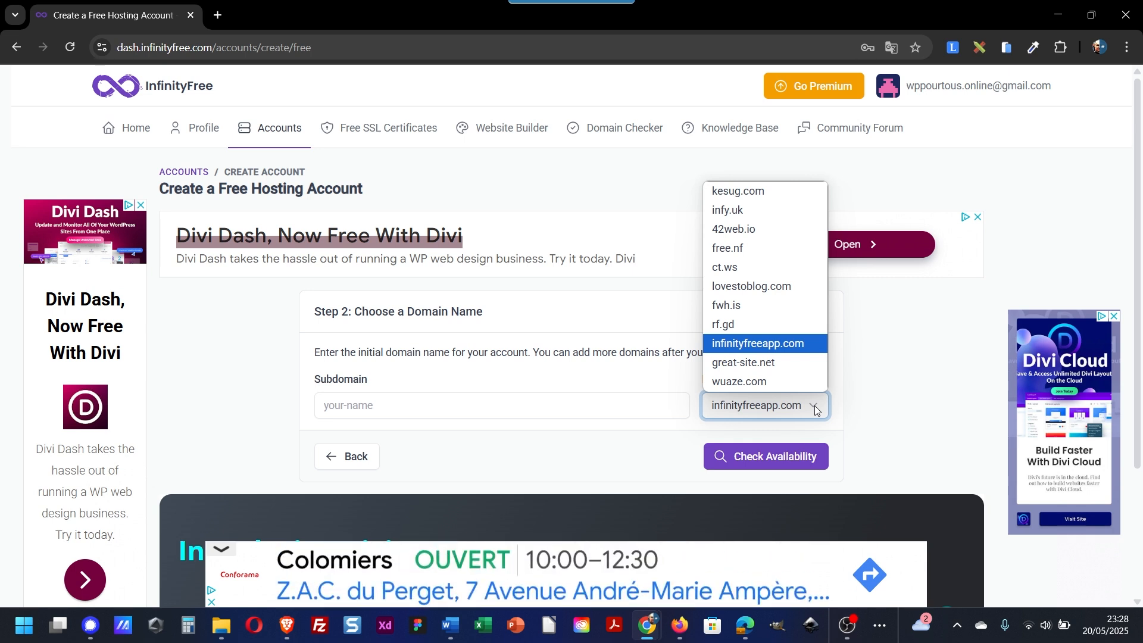
pyautogui.click(802, 254)
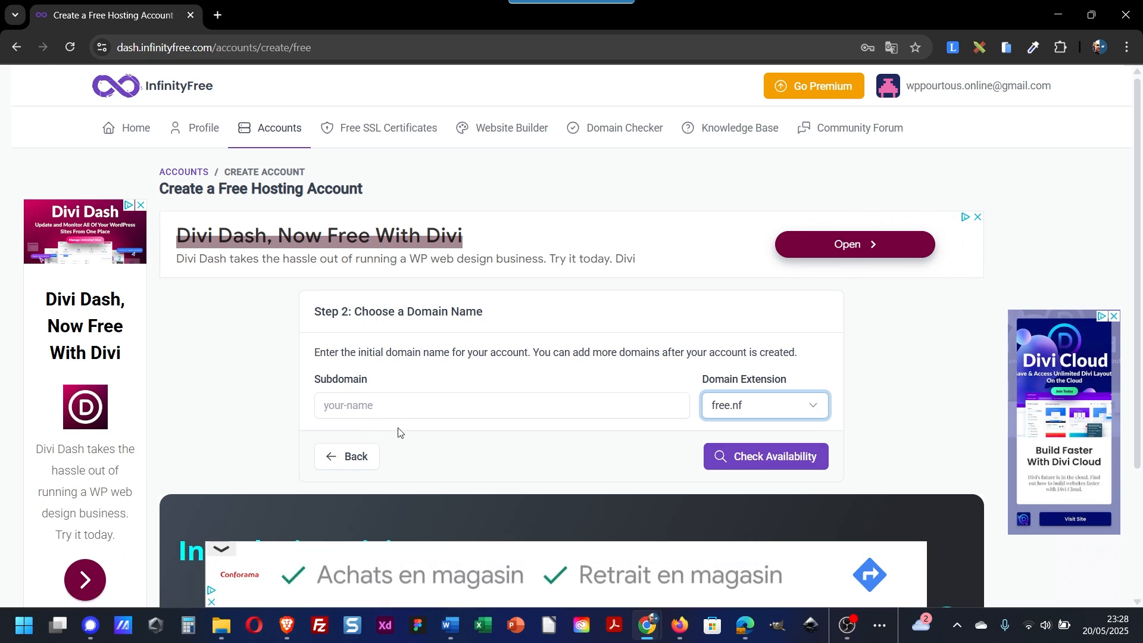
pyautogui.click(342, 411)
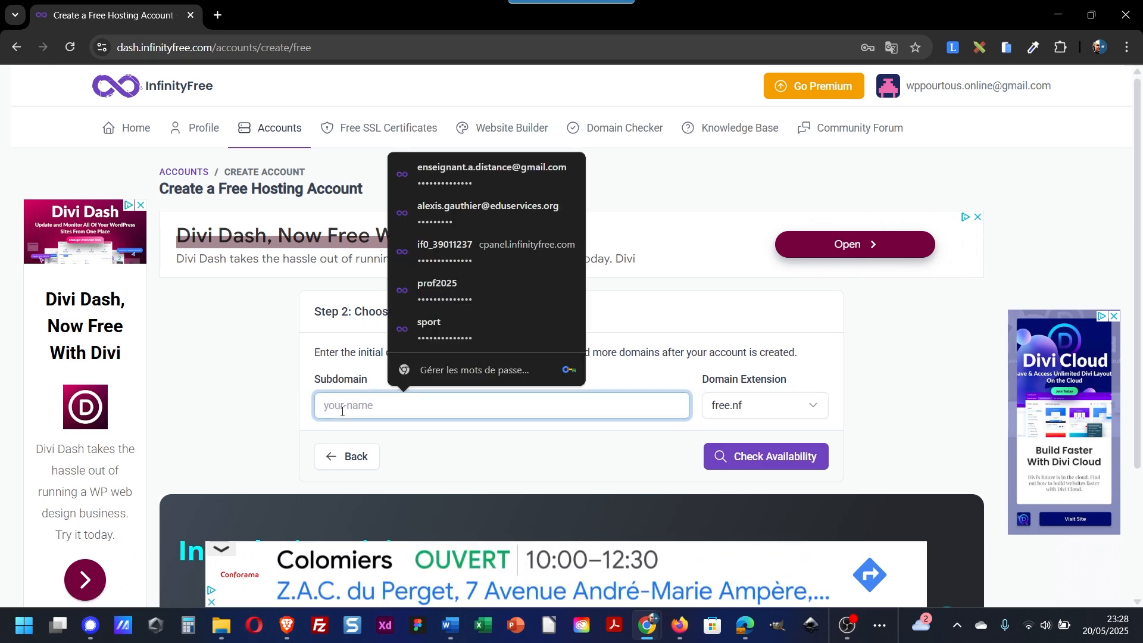
pyautogui.write('wp-')
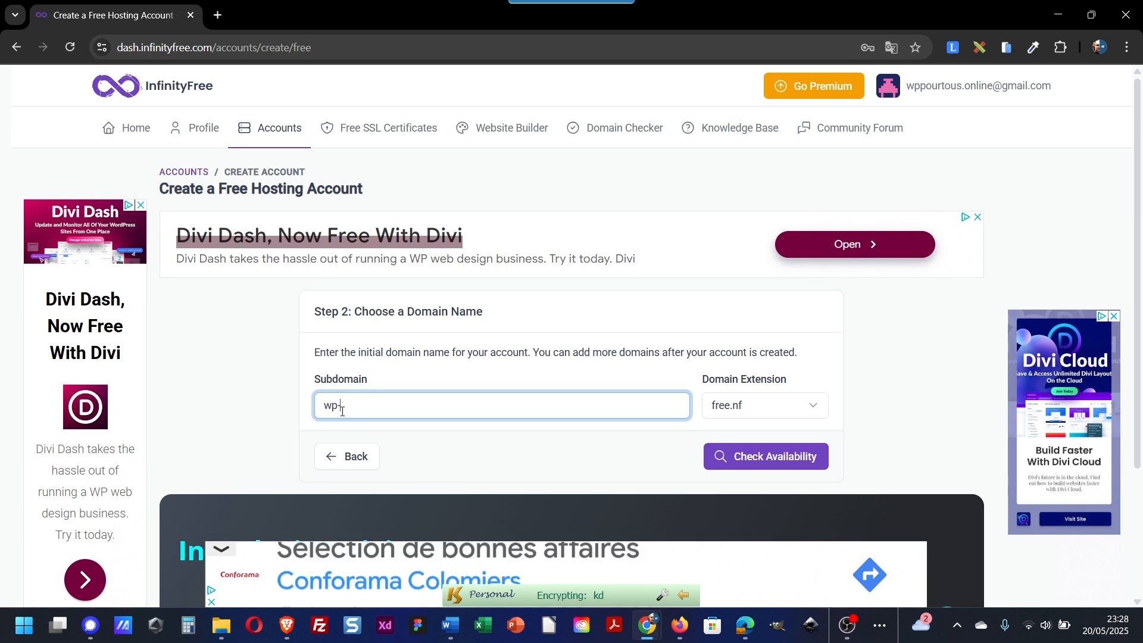
pyautogui.write('pour-')
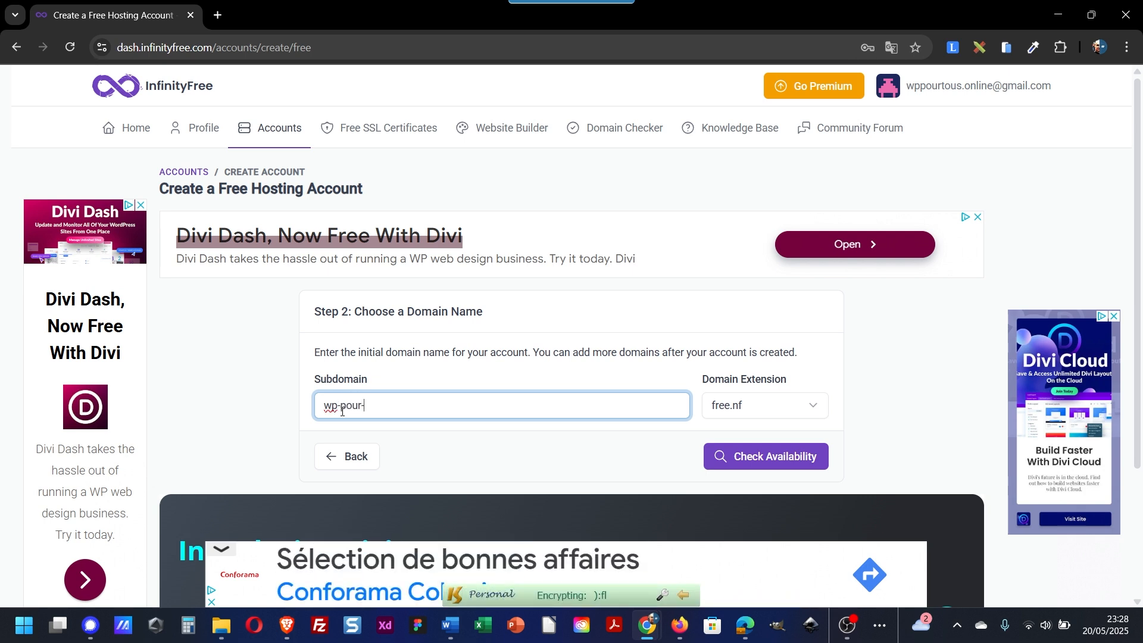
pyautogui.write('tous')
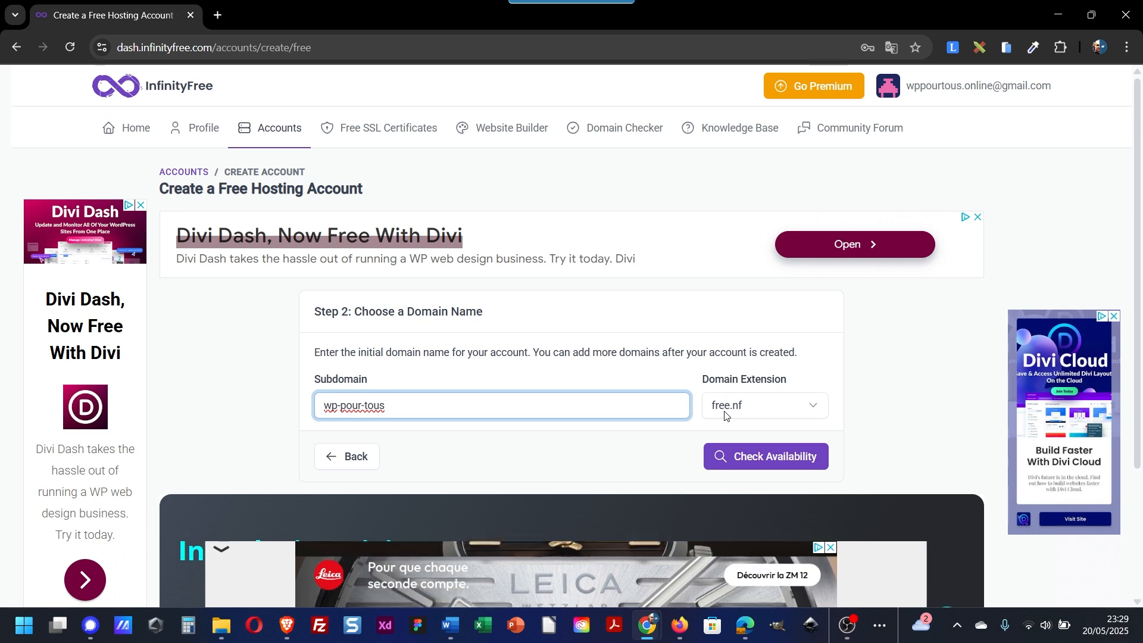
# Confirm wp-pour-tous.free.nf is available, view the generated password, and set Email Consent to I Approve.
pyautogui.click(781, 457)
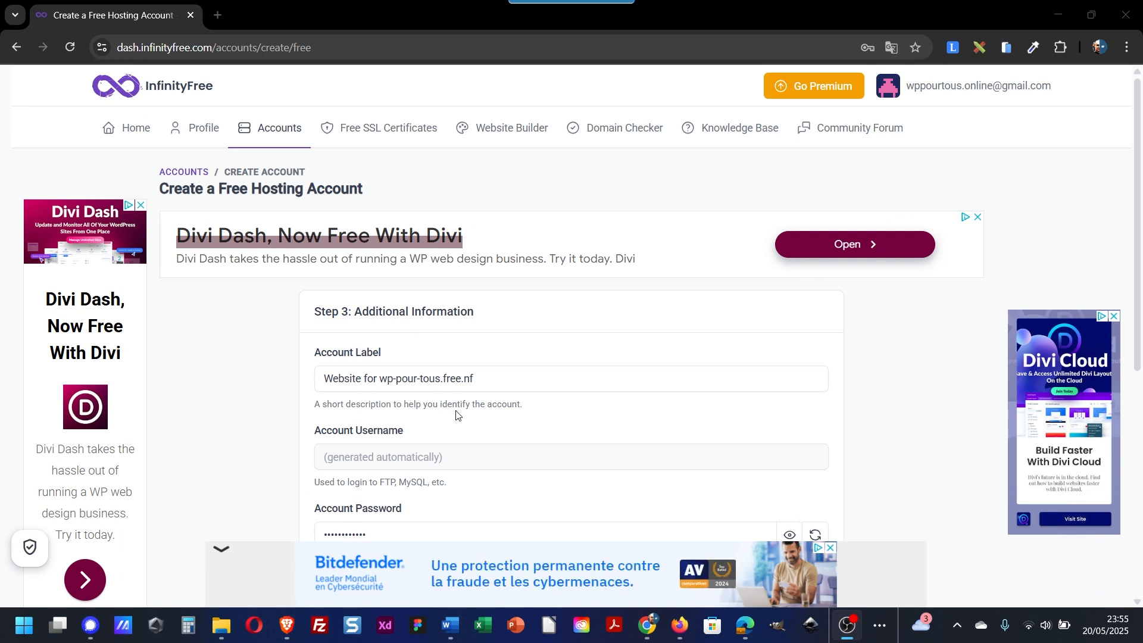
pyautogui.scroll(-3, 456, 411)
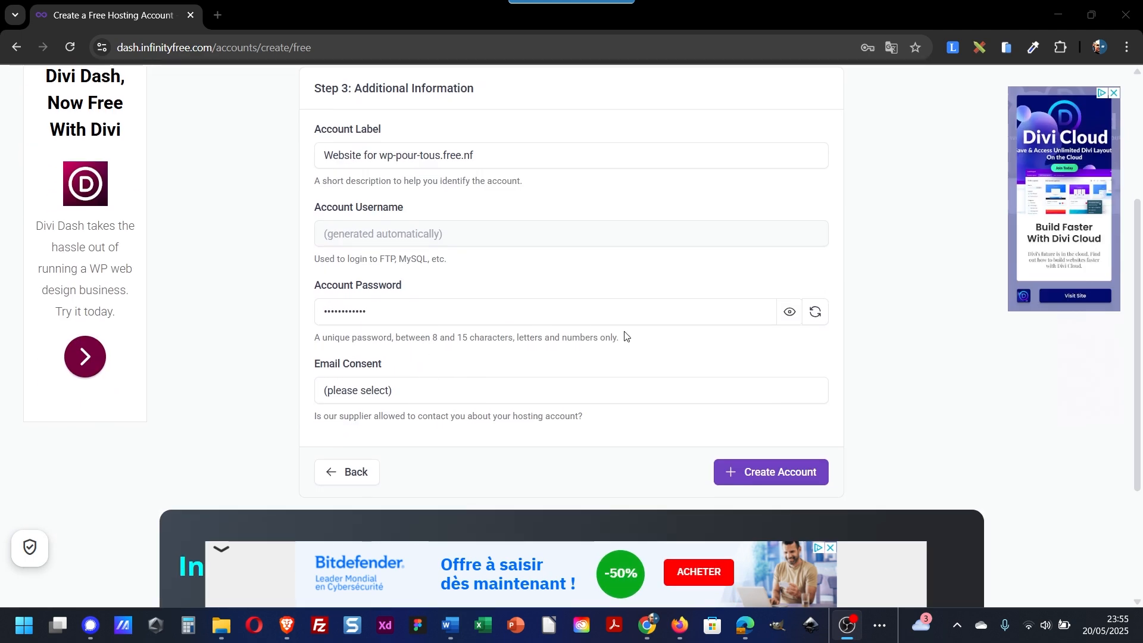
pyautogui.click(789, 312)
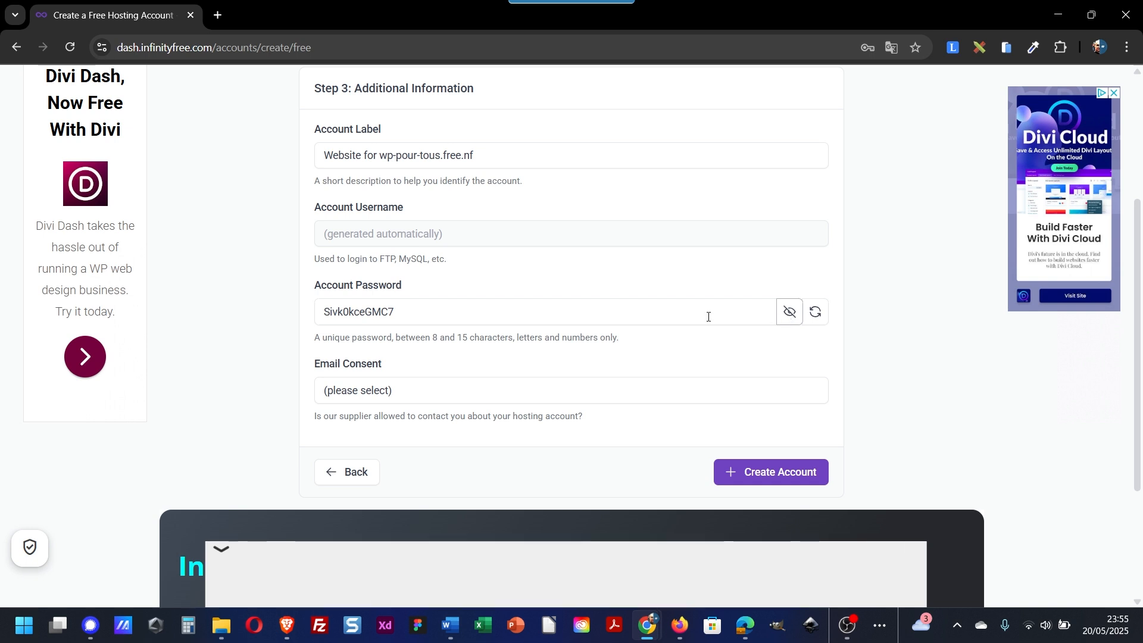
pyautogui.moveTo(405, 313); pyautogui.dragTo(304, 307)
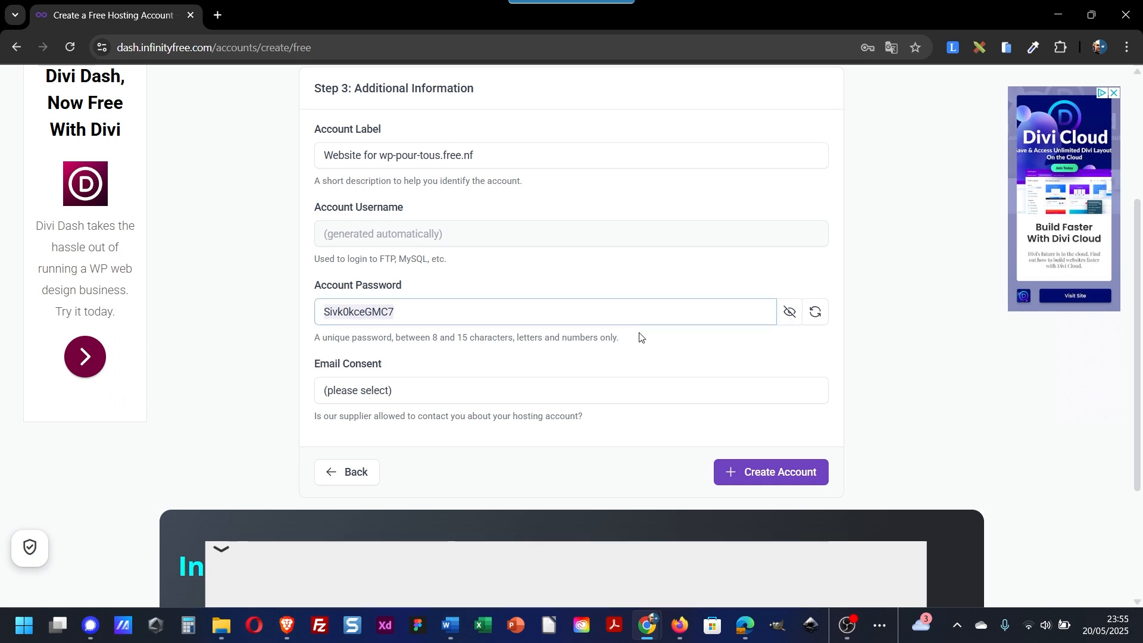
pyautogui.click(791, 319)
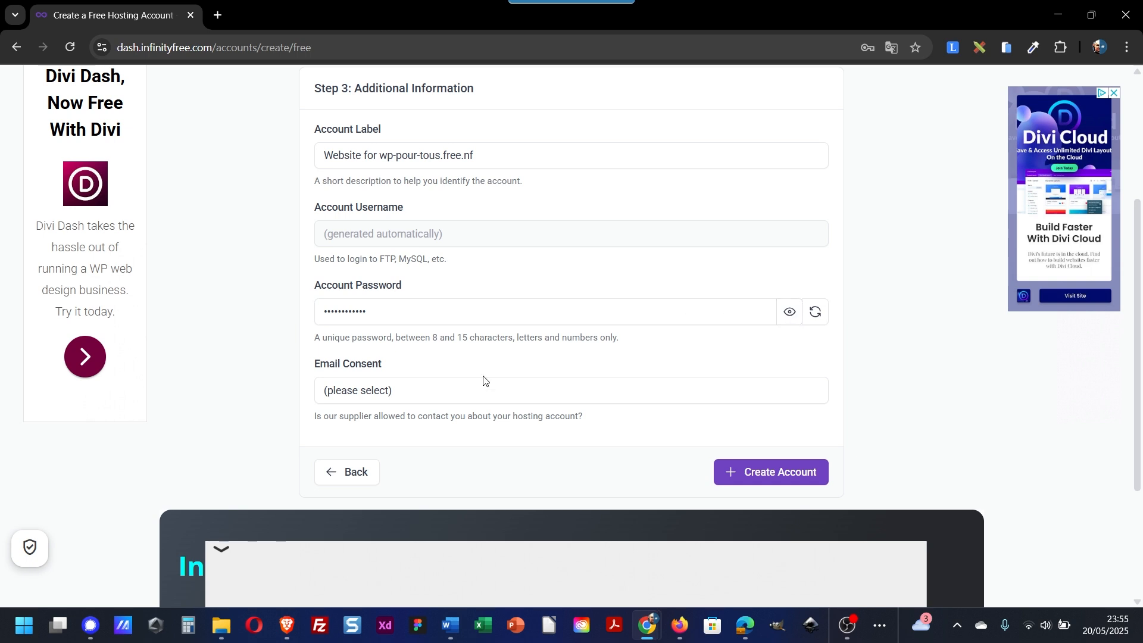
pyautogui.click(406, 393)
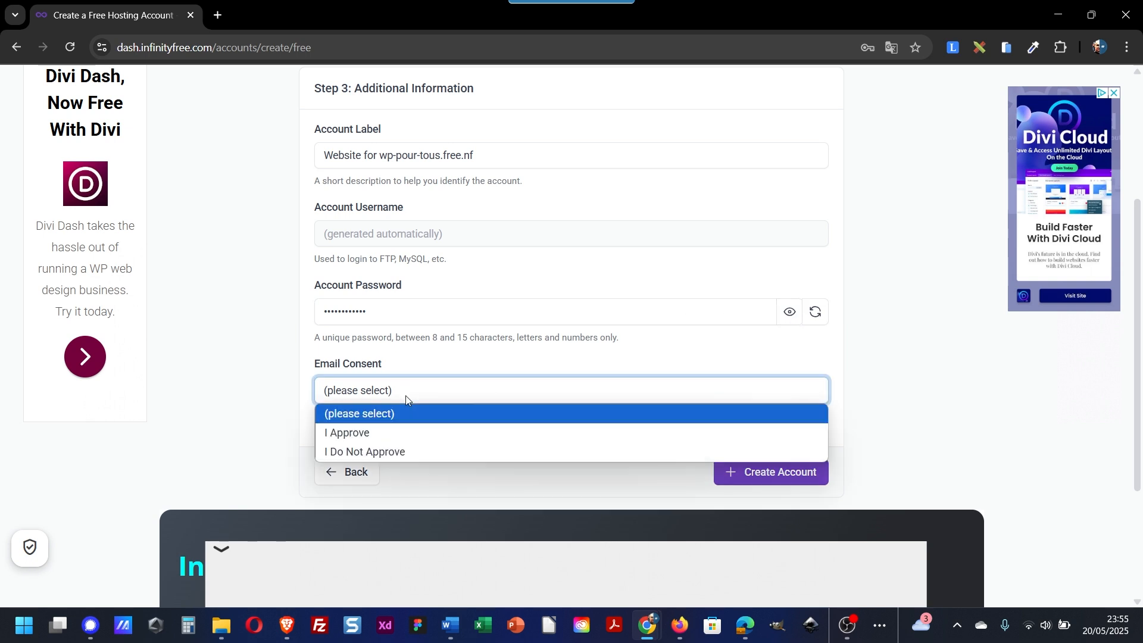
pyautogui.click(397, 441)
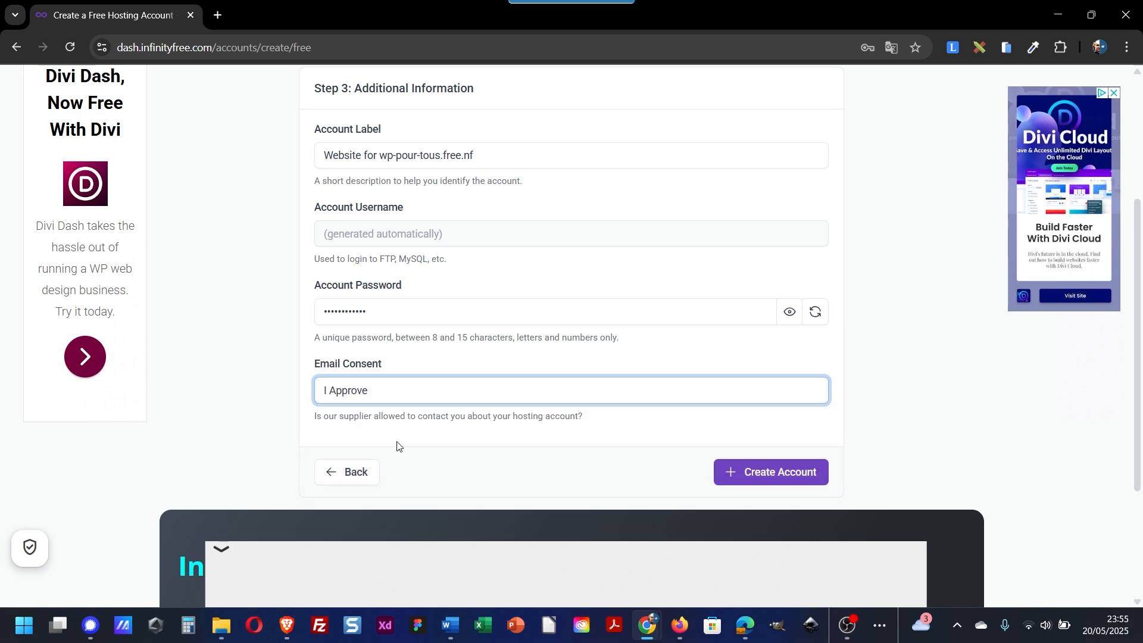
# Create the wp-pour-tous.free.nf hosting account and reveal its password on the account page.
pyautogui.click(780, 472)
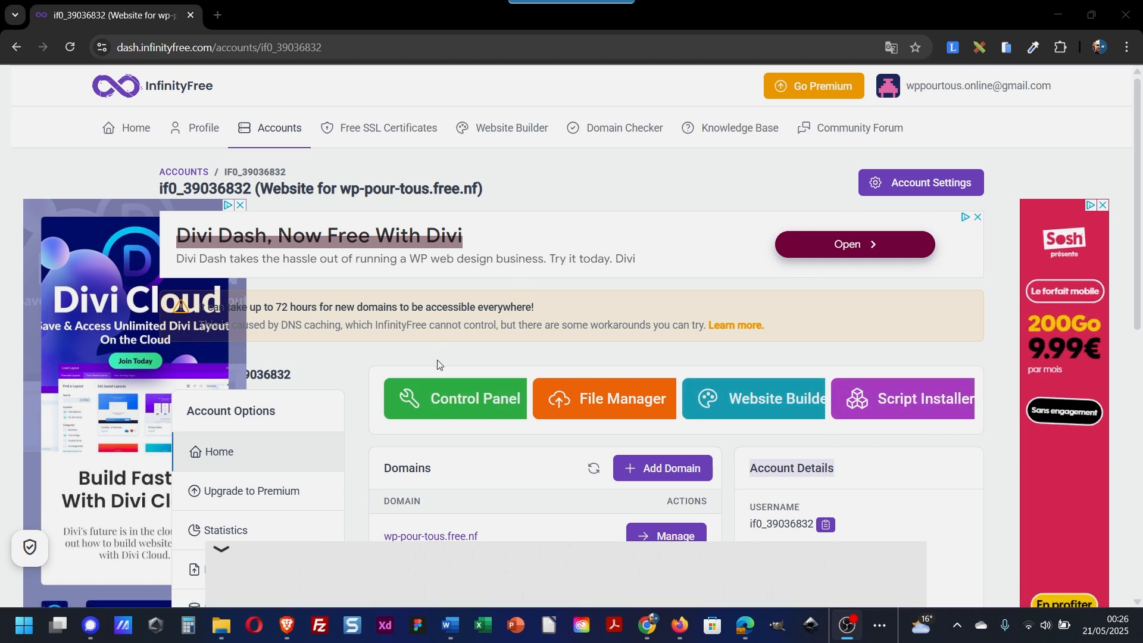
pyautogui.scroll(-2, 437, 363)
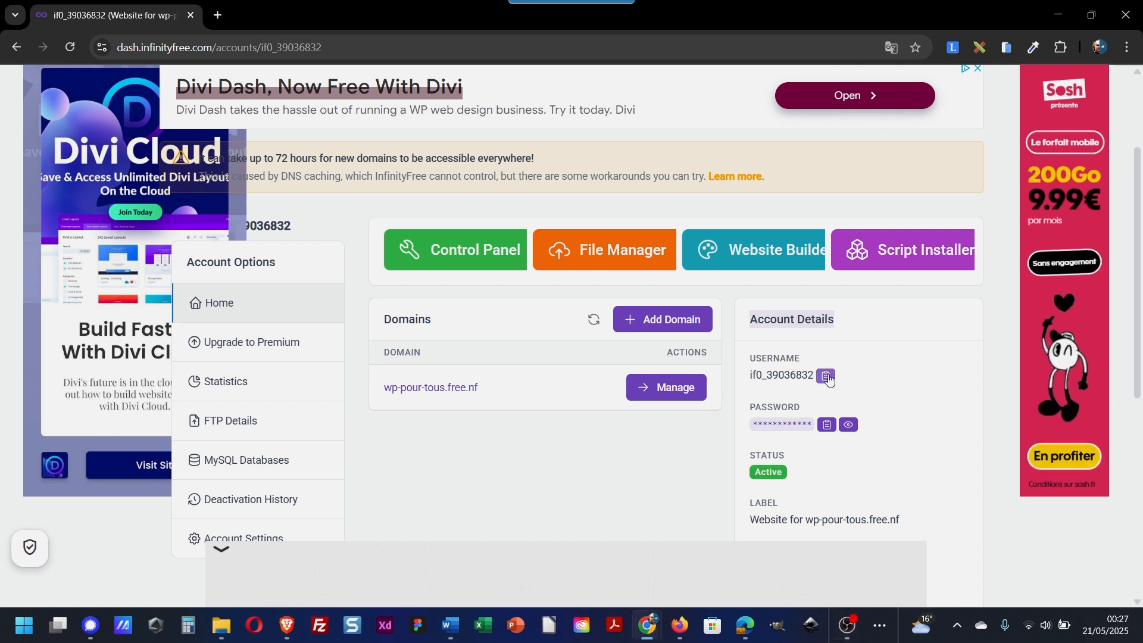
pyautogui.click(849, 425)
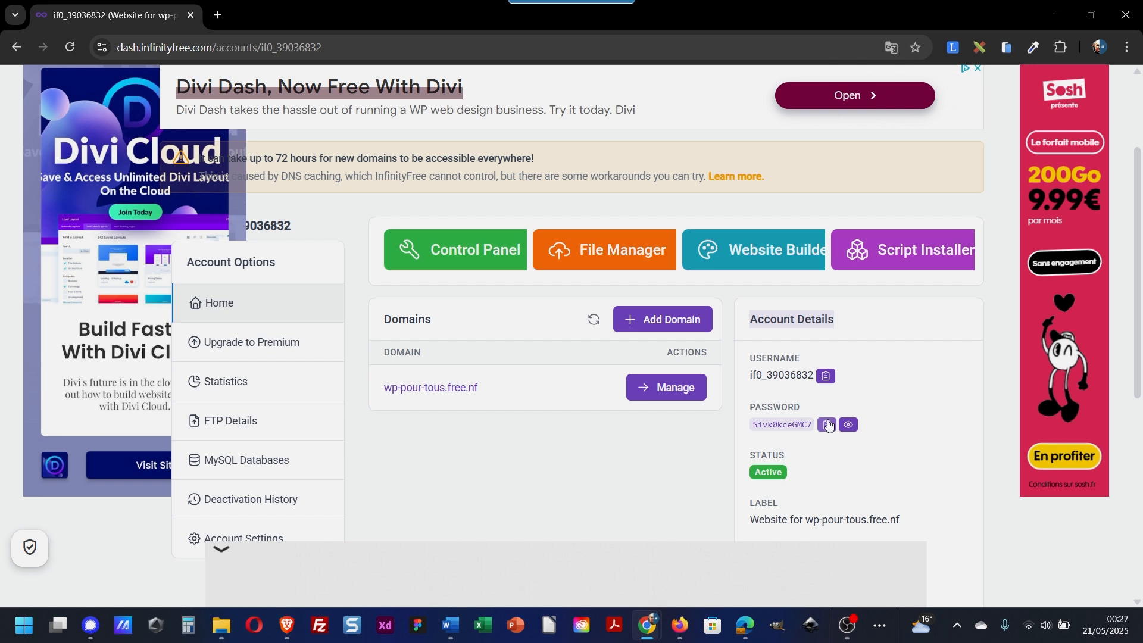
# Open the account's control panel and accept the email notice with I Approve.
pyautogui.click(470, 266)
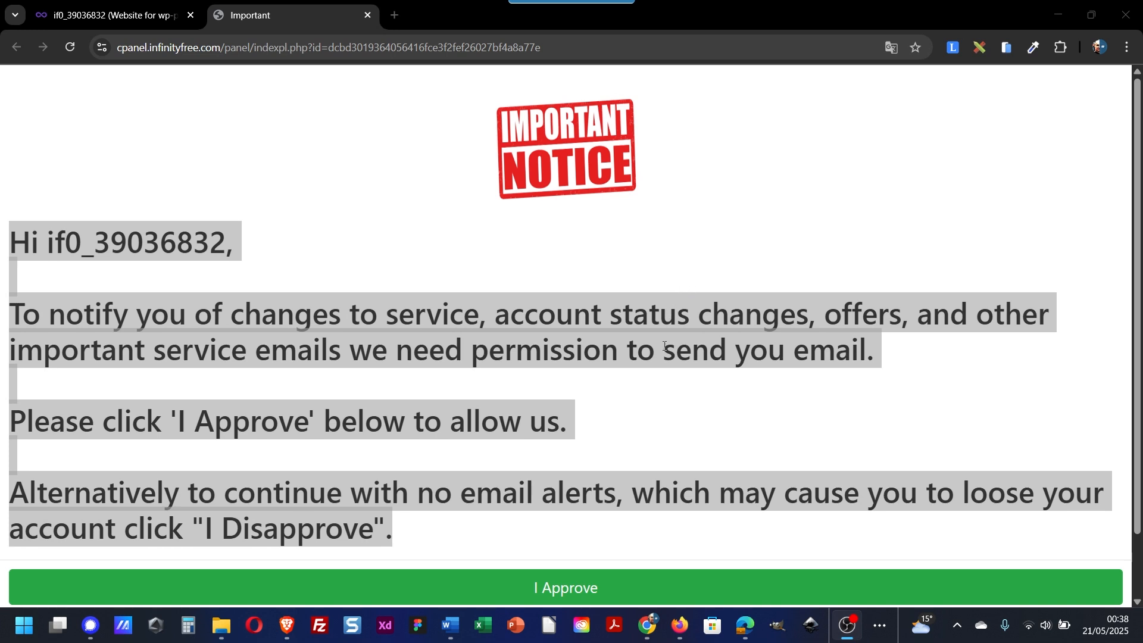
pyautogui.click(615, 588)
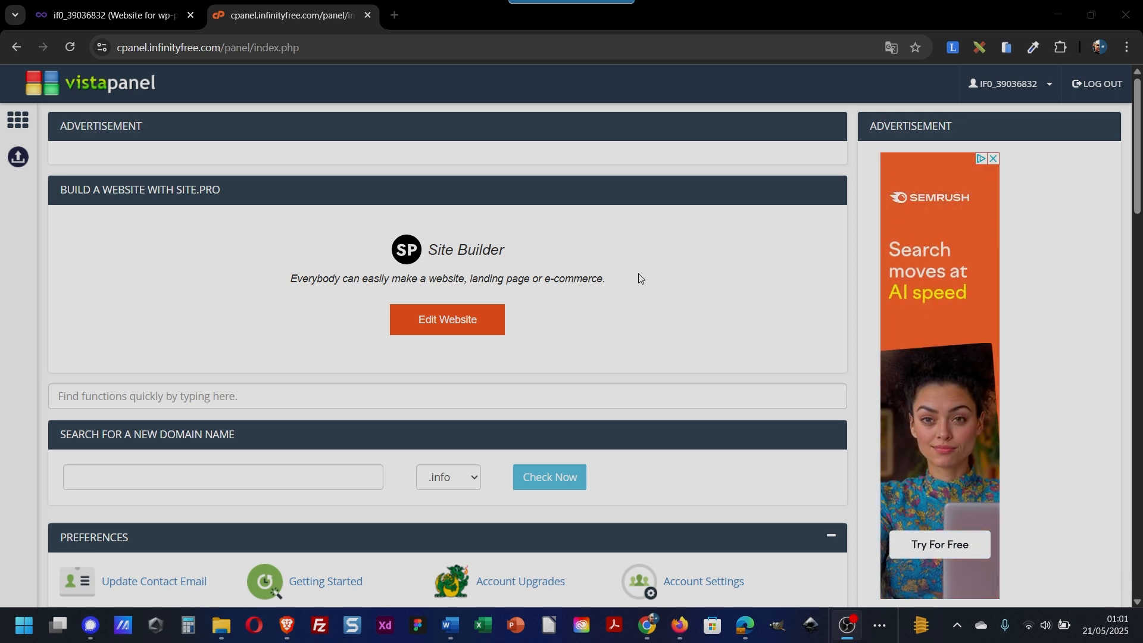
# Scroll the VistaPanel home page down to the Softaculous Apps Installer in the Software section.
pyautogui.scroll(-3, 624, 269)
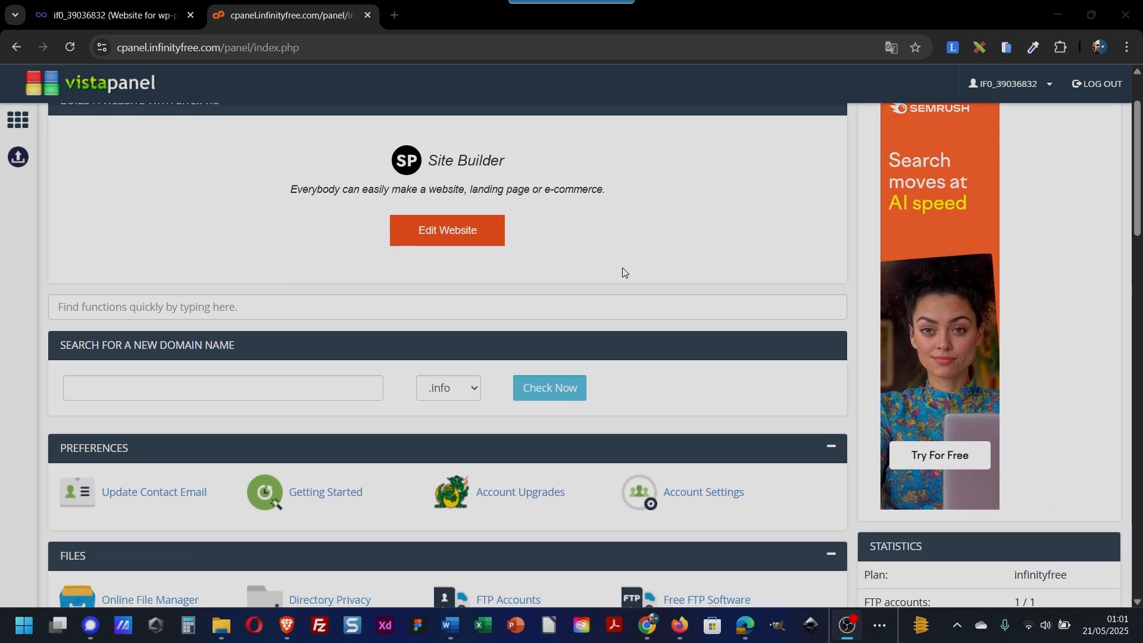
pyautogui.scroll(-1, 622, 268)
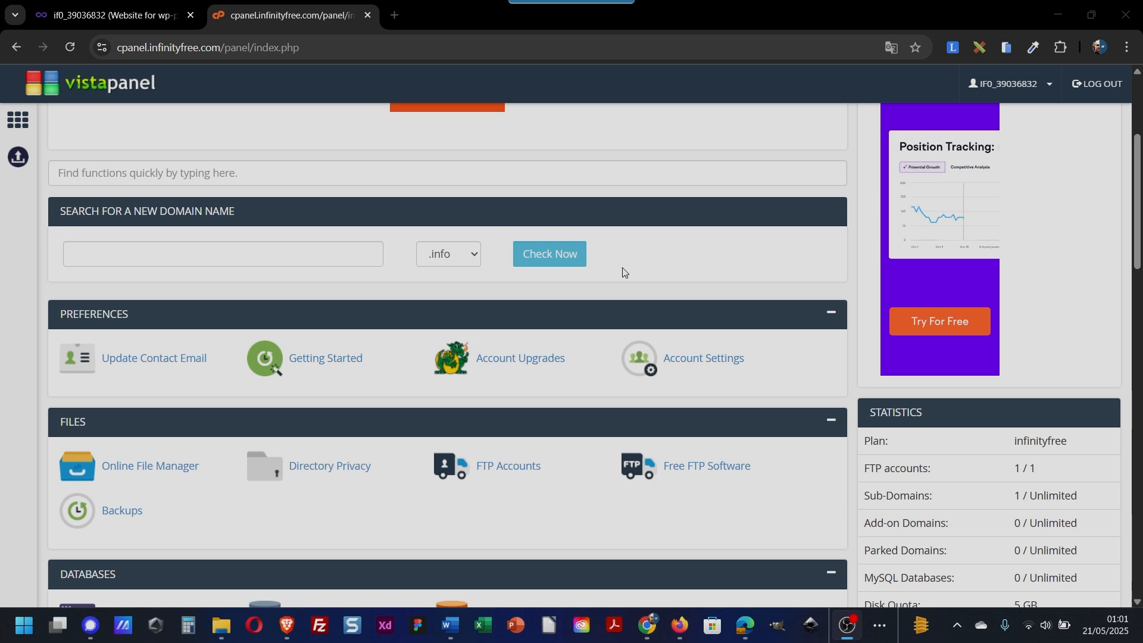
pyautogui.scroll(-1, 623, 272)
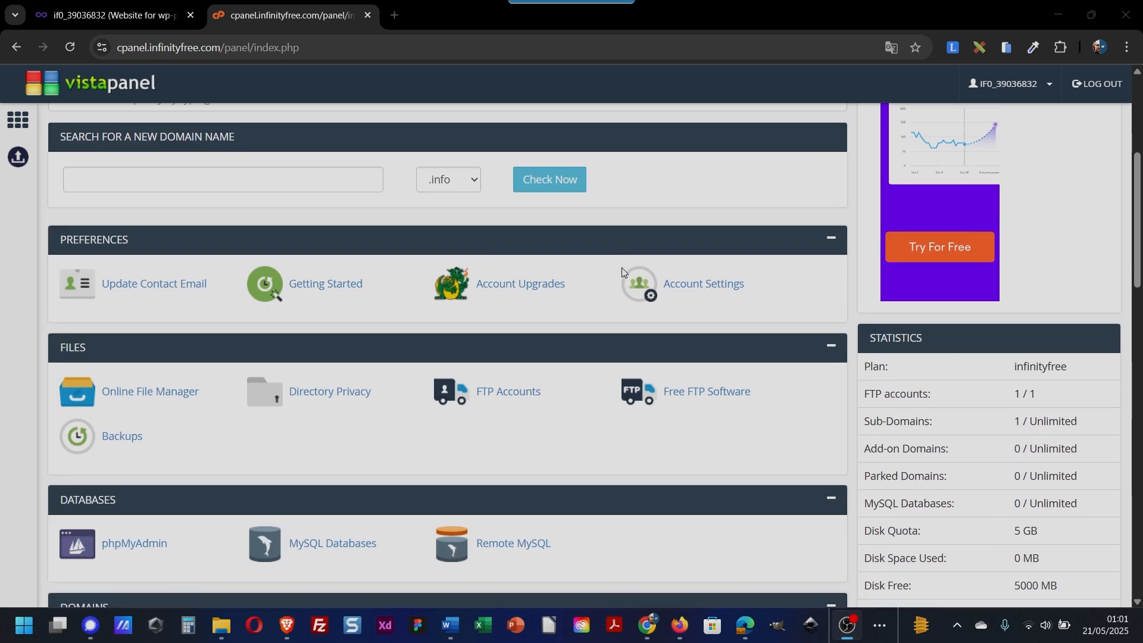
pyautogui.scroll(-1, 623, 272)
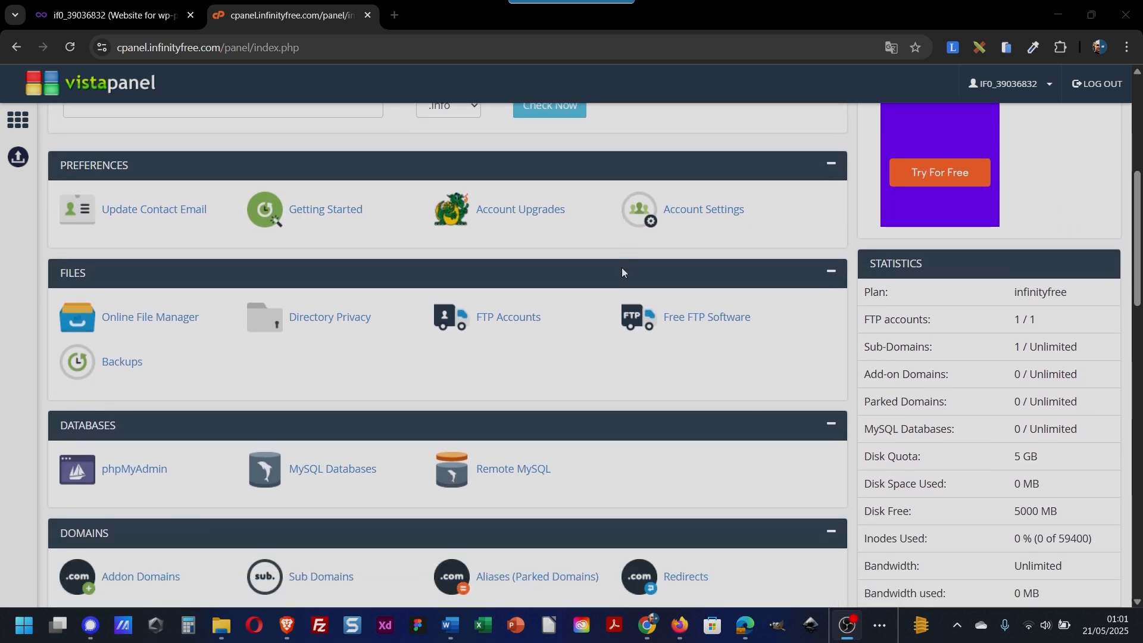
pyautogui.scroll(-2, 623, 272)
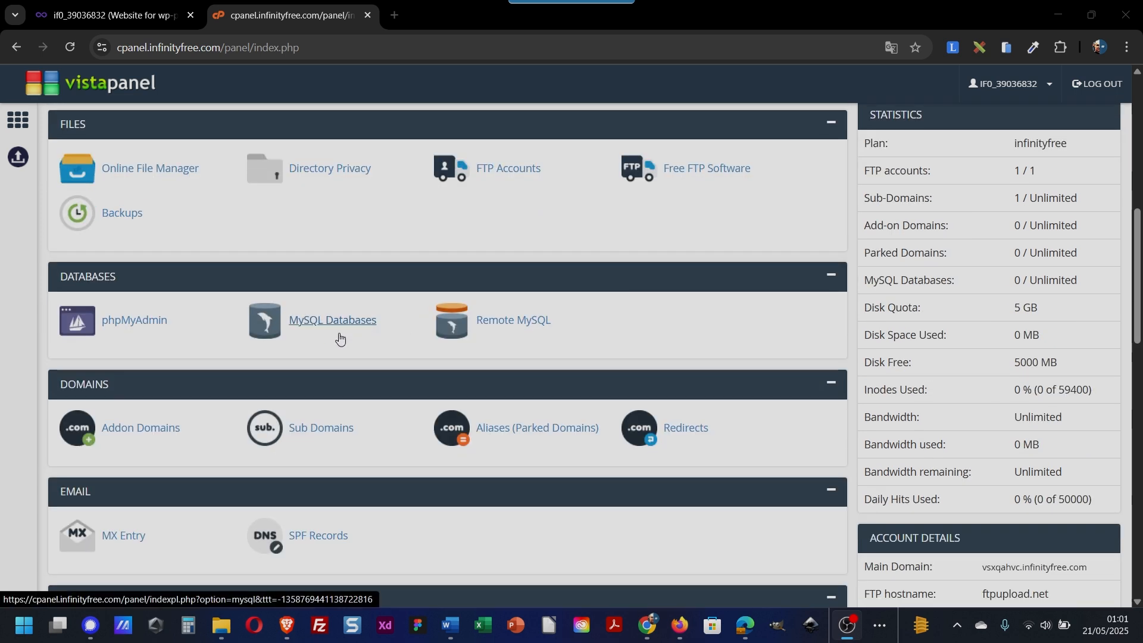
pyautogui.scroll(-1, 438, 343)
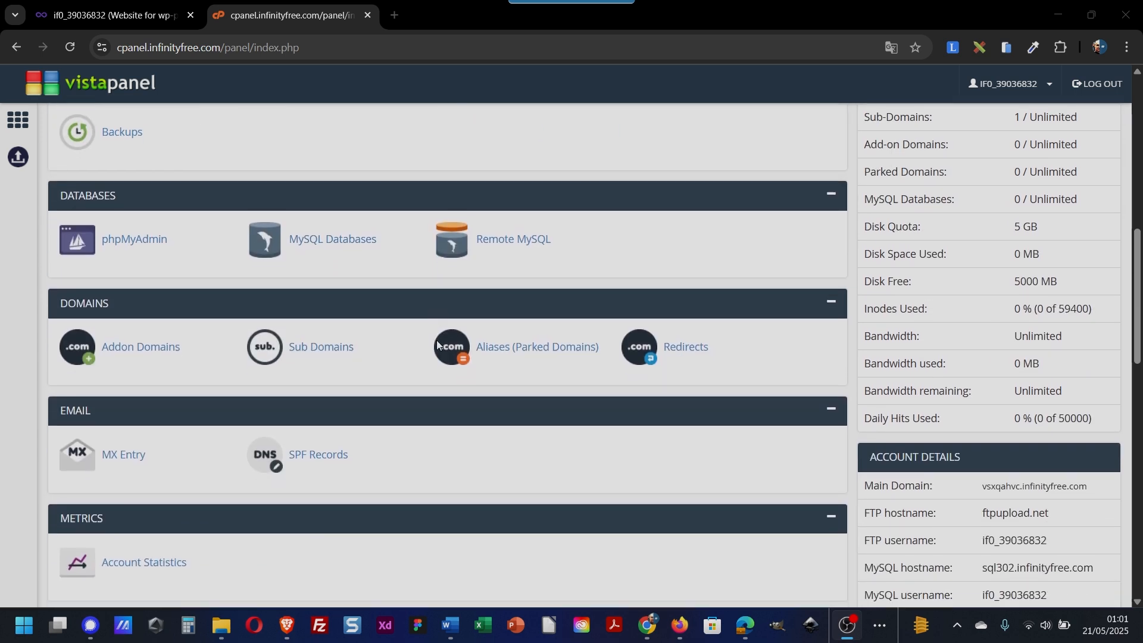
pyautogui.scroll(-3, 438, 344)
pyautogui.scroll(-1, 331, 387)
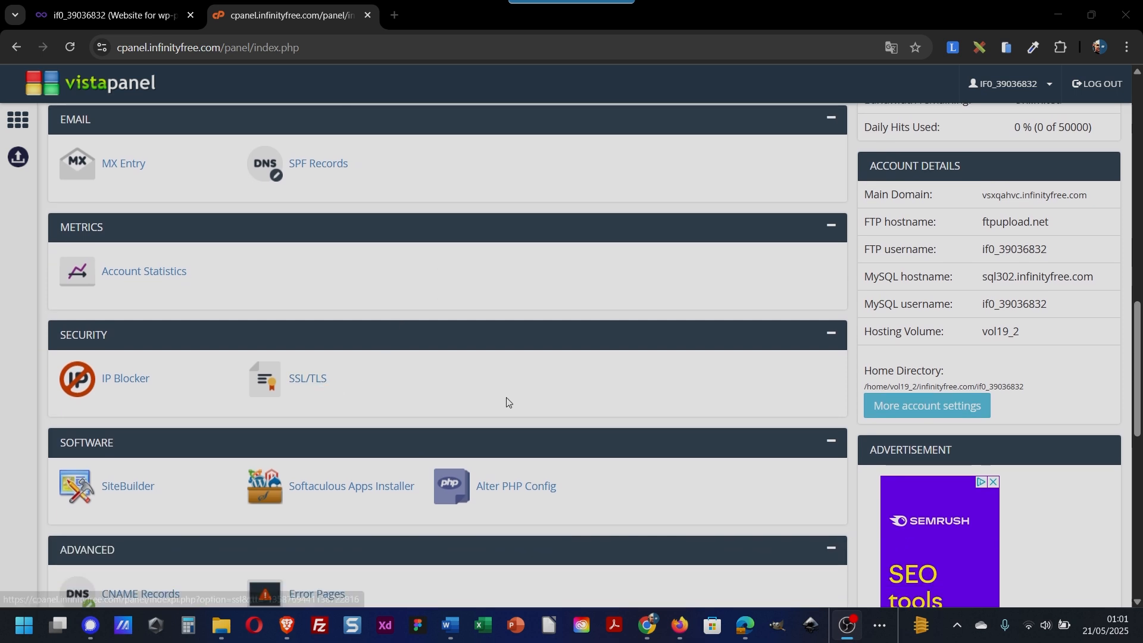
pyautogui.scroll(-2, 507, 402)
pyautogui.scroll(-2, 507, 402)
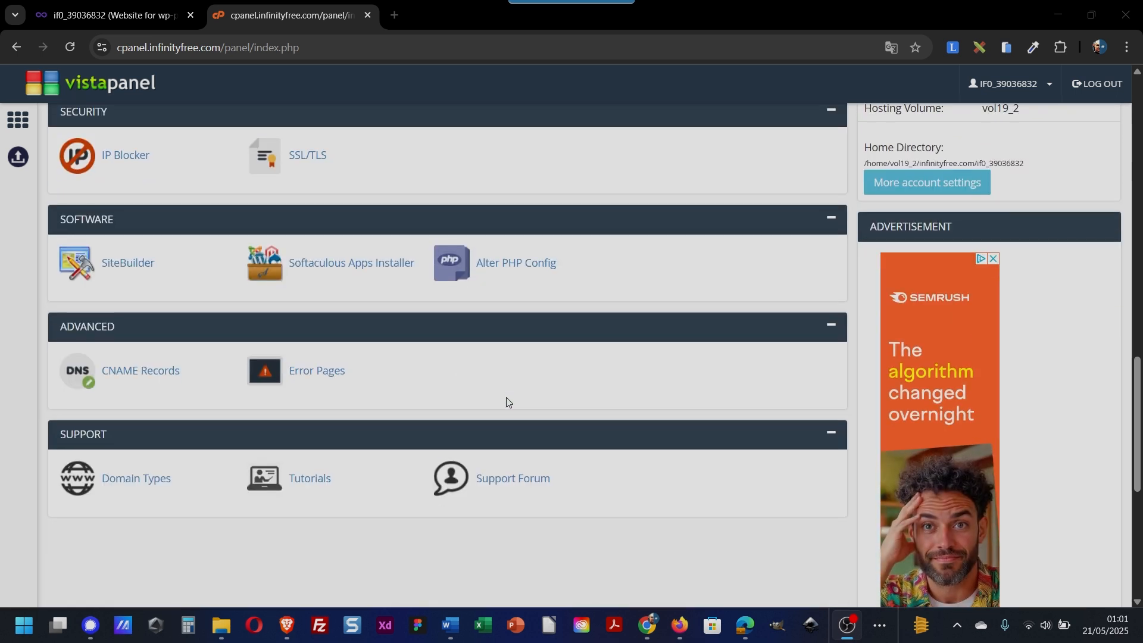
# Launch Softaculous Apps Installer and start the WordPress install from Top Scripts.
pyautogui.click(333, 268)
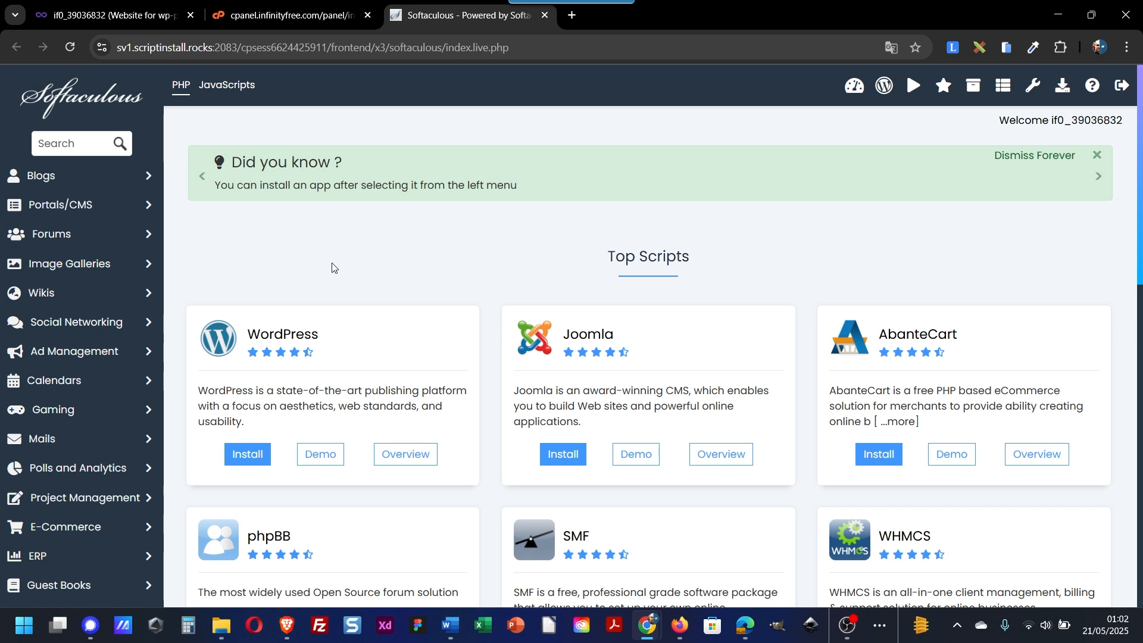
pyautogui.click(241, 456)
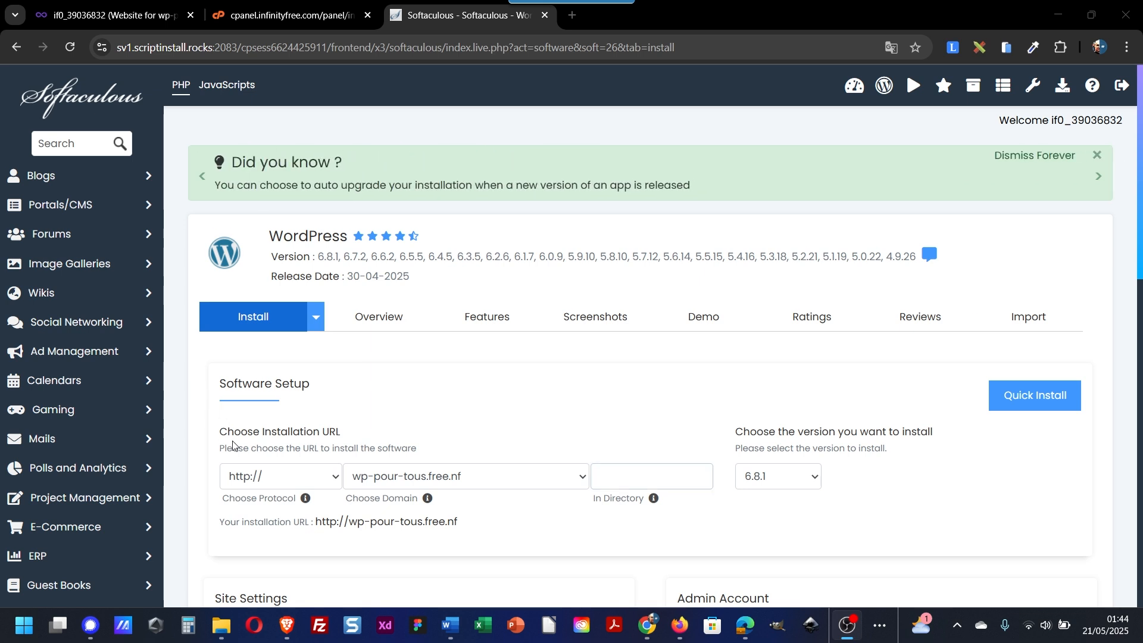
pyautogui.click(336, 481)
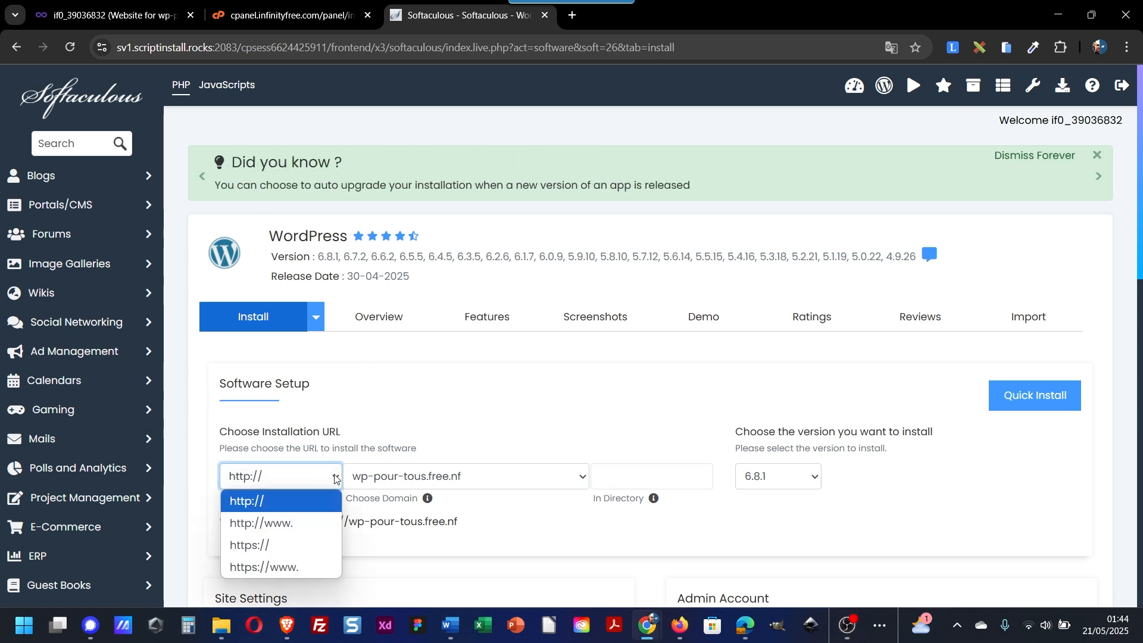
pyautogui.click(303, 546)
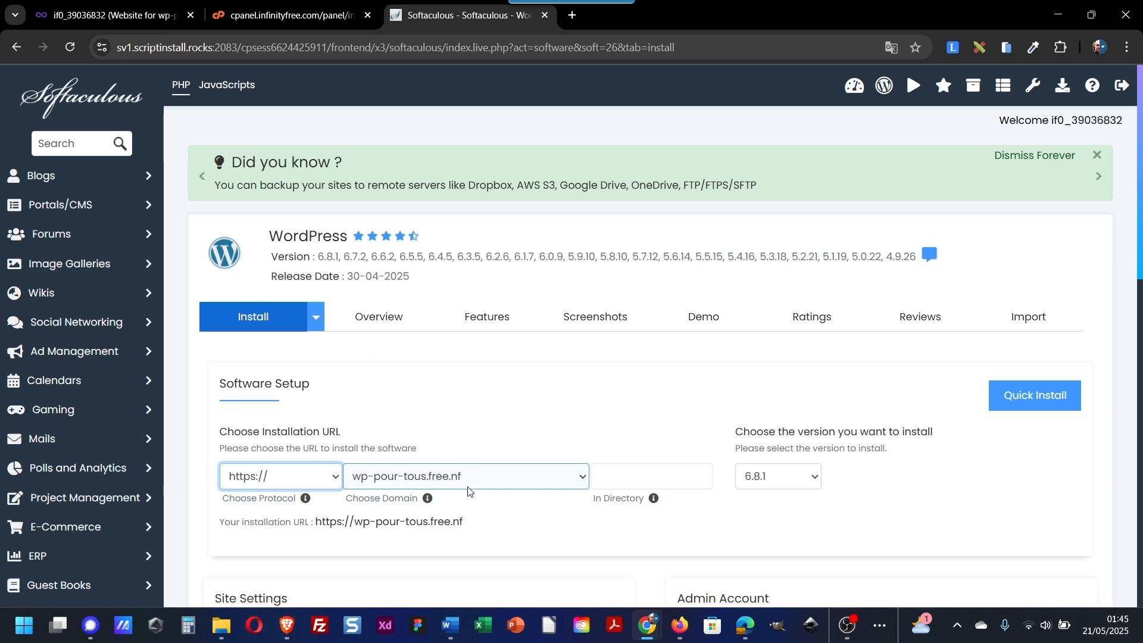
pyautogui.click(652, 482)
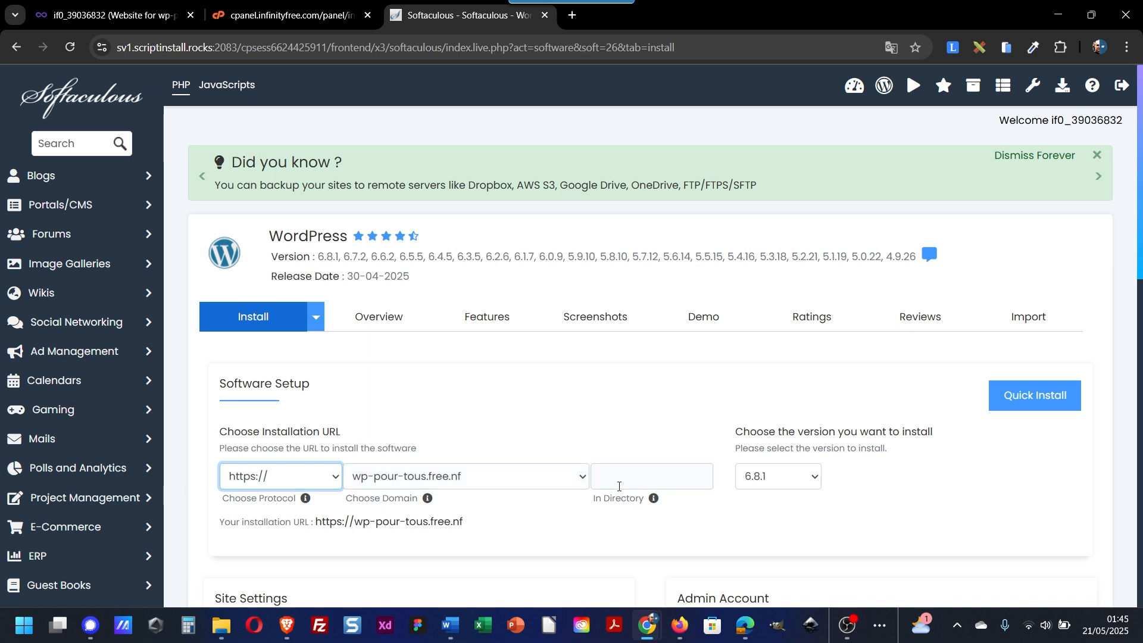
pyautogui.click(647, 479)
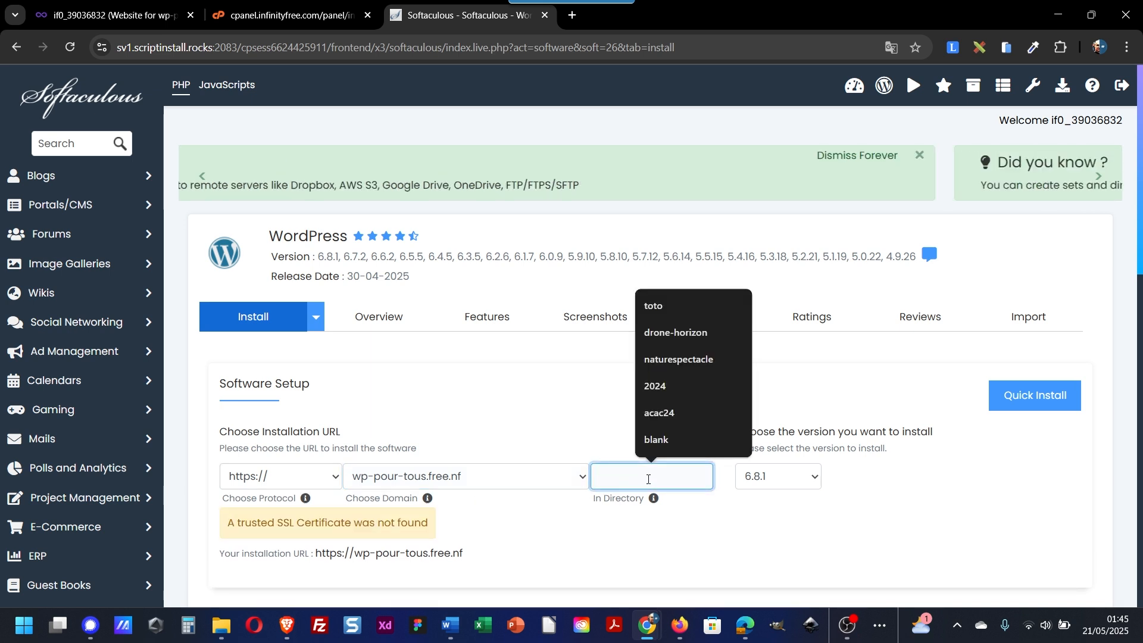
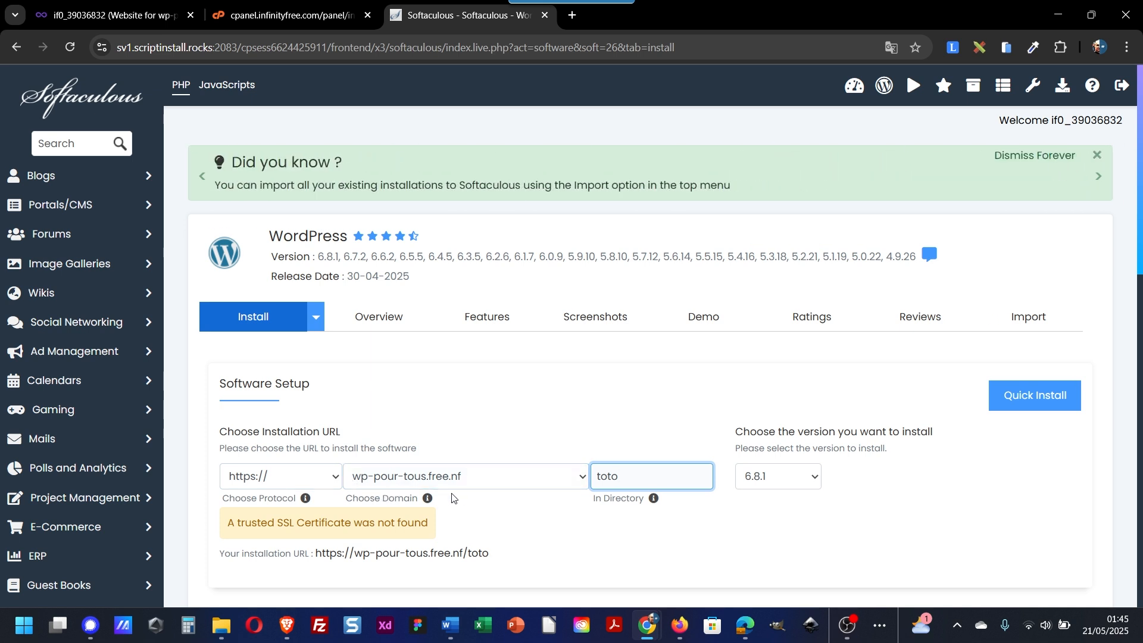
pyautogui.doubleClick(635, 475)
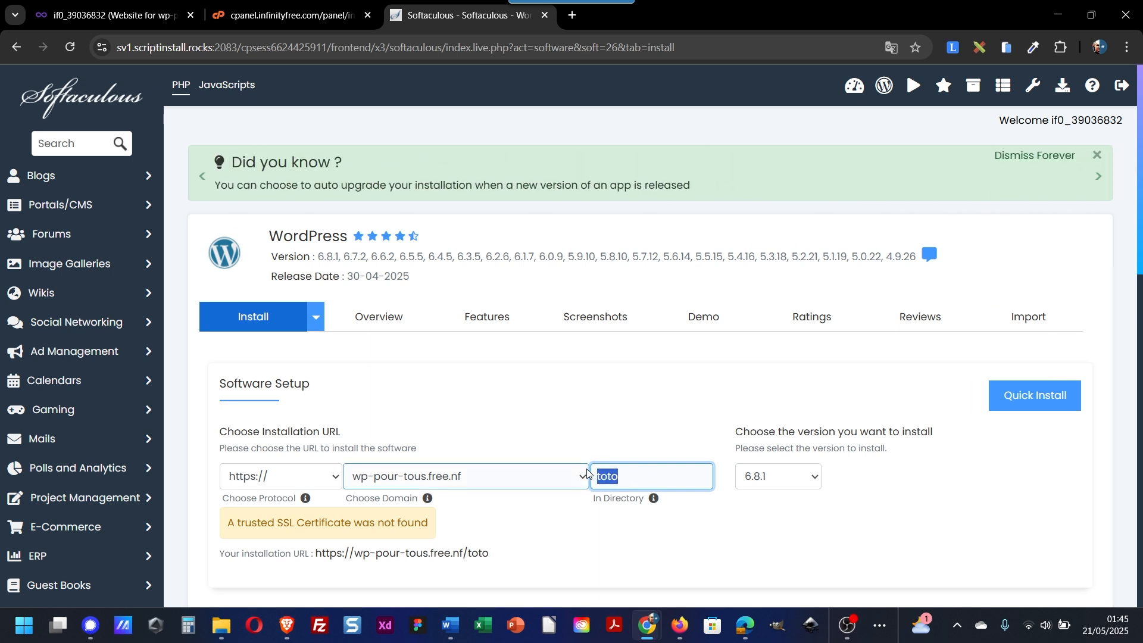
pyautogui.press('BackSpace')
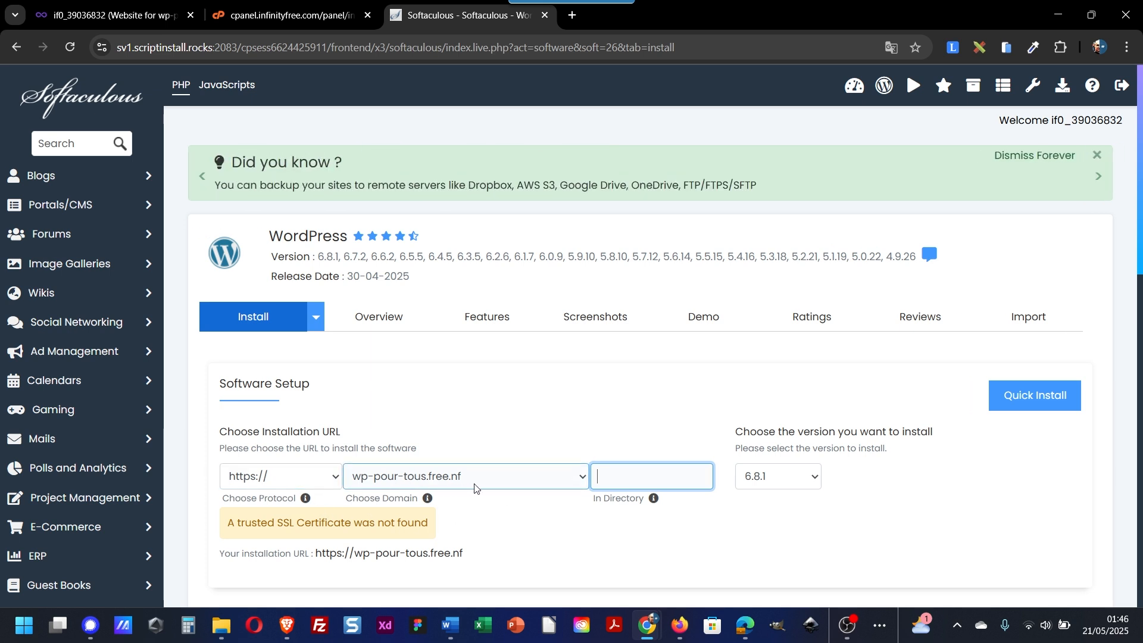
pyautogui.click(774, 488)
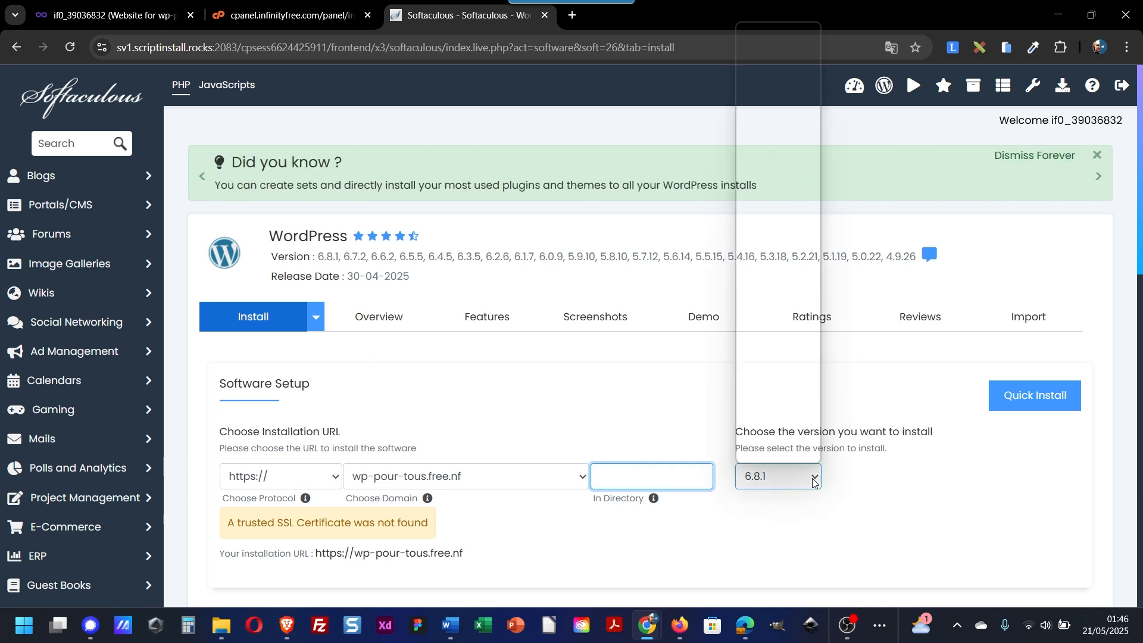
pyautogui.click(767, 35)
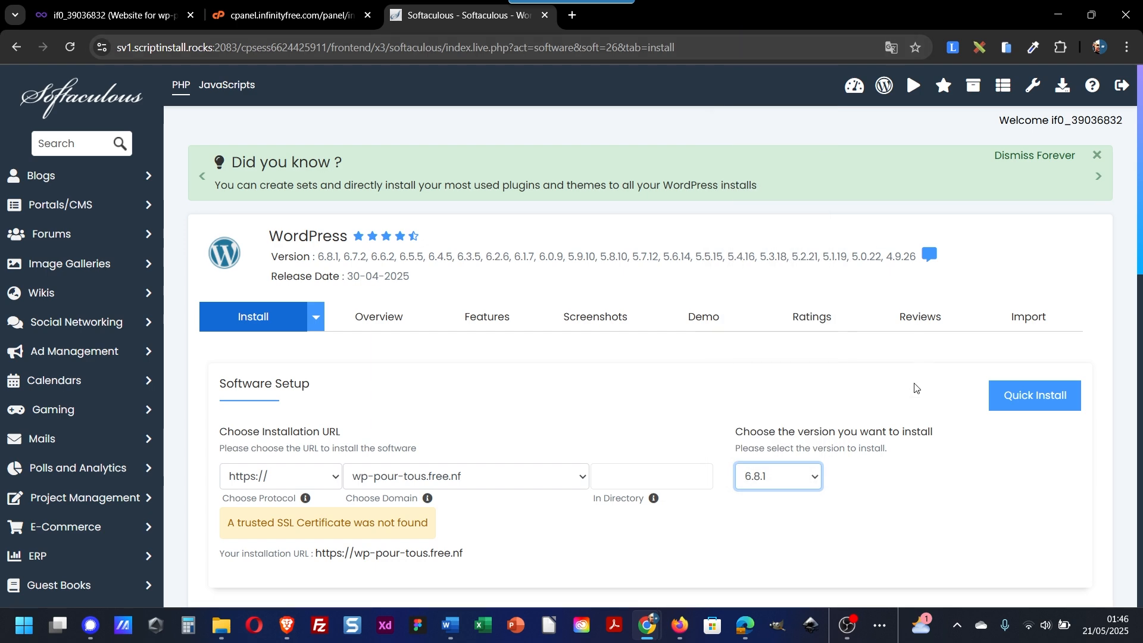
# Name the site 'WP-pour-tous' and enter the description "C'est pas sorcier... C'est WP".
pyautogui.scroll(-3, 865, 470)
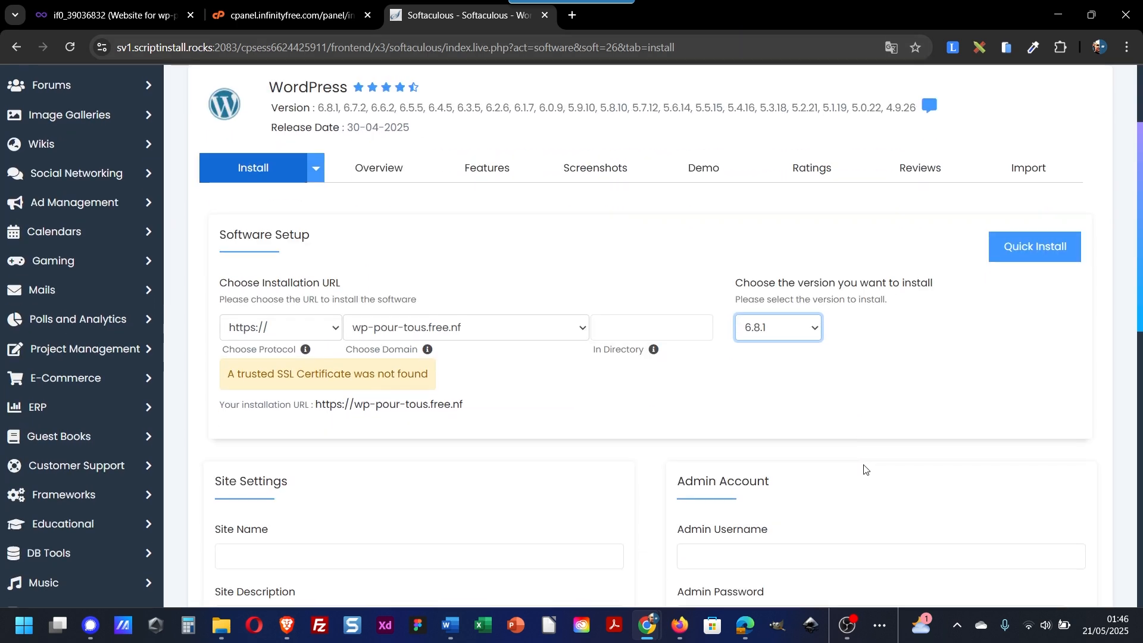
pyautogui.scroll(-3, 864, 470)
pyautogui.scroll(-1, 291, 476)
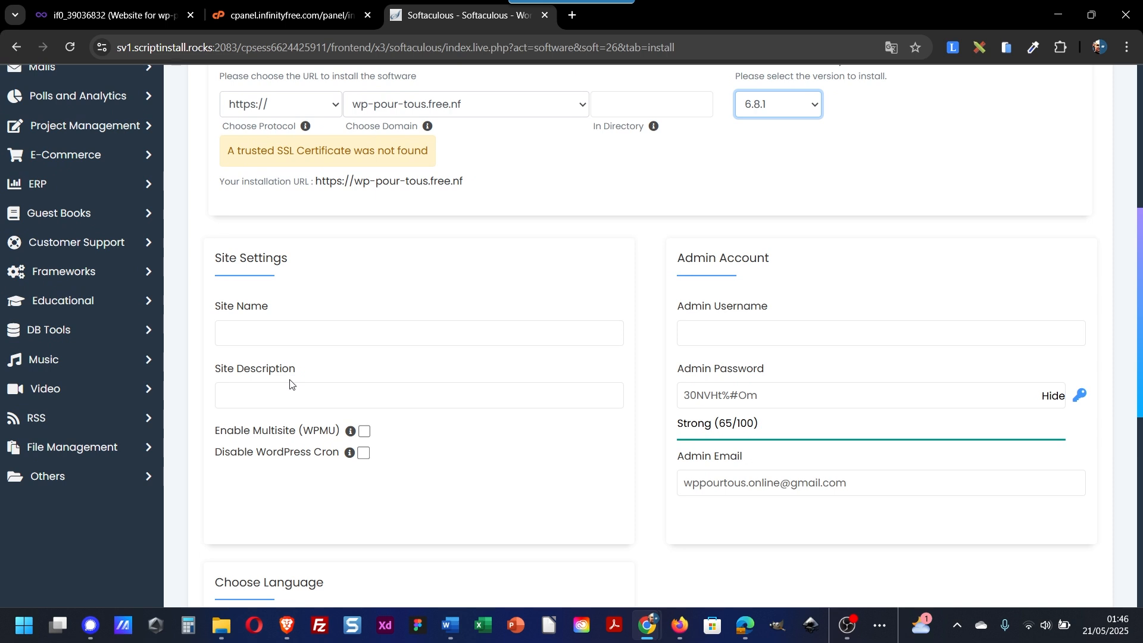
pyautogui.click(243, 337)
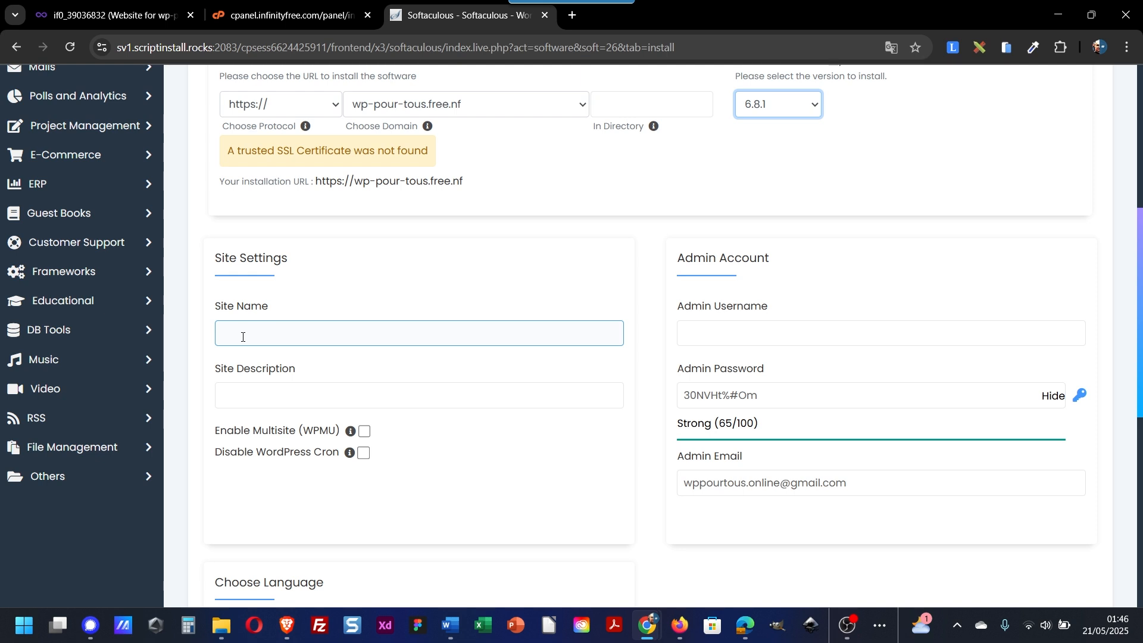
pyautogui.click(242, 337)
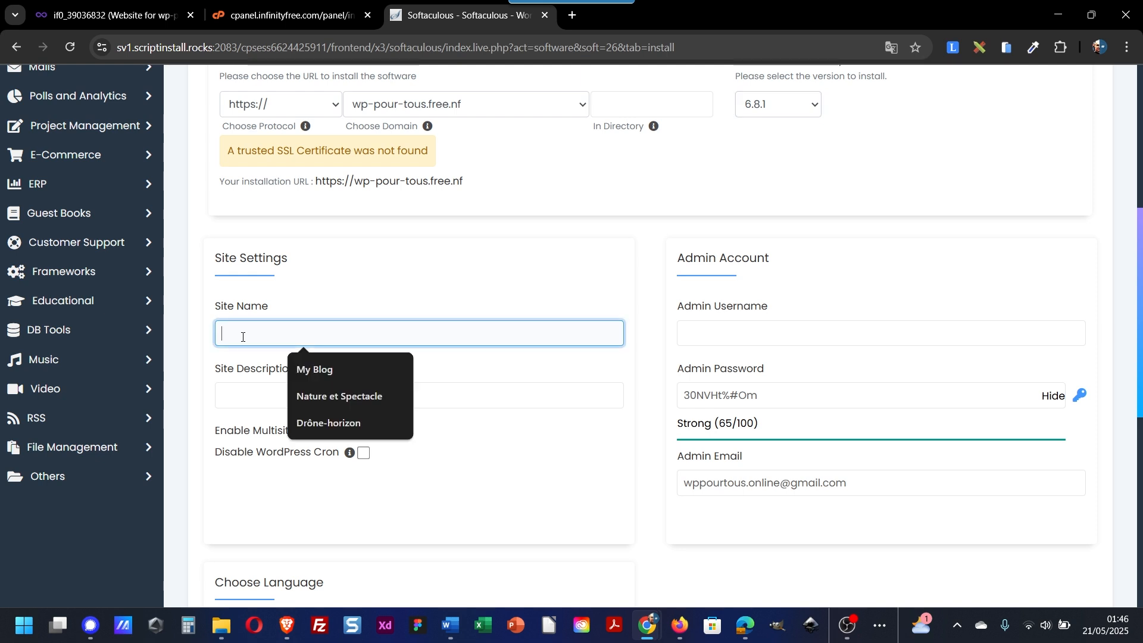
pyautogui.write('WP')
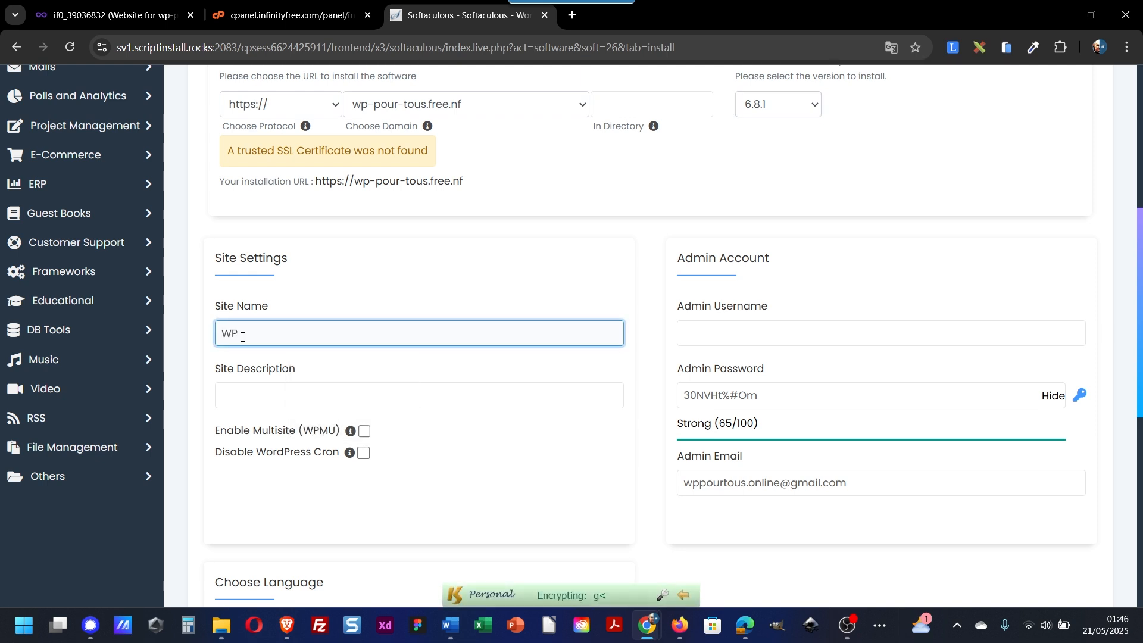
pyautogui.write('-pour-tous')
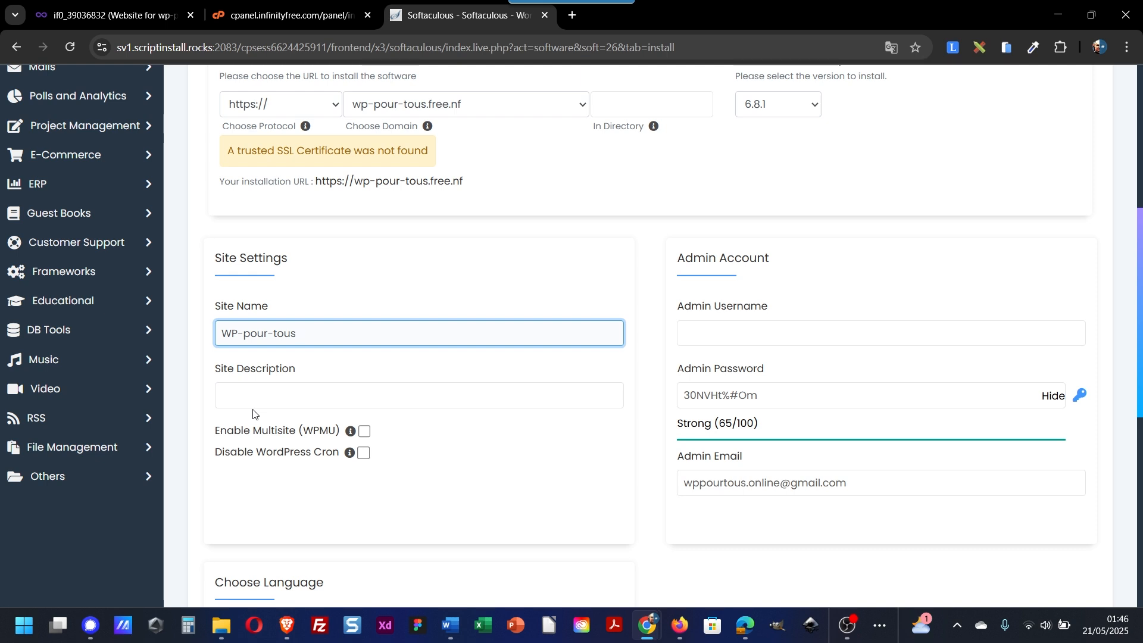
pyautogui.click(241, 398)
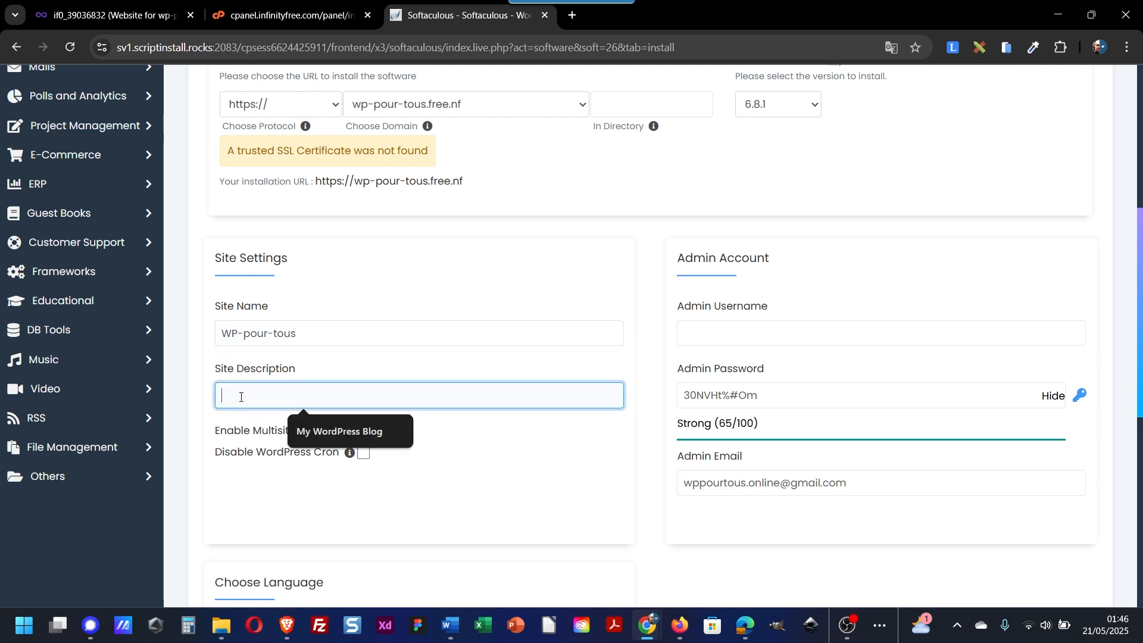
pyautogui.write("C'est pas ")
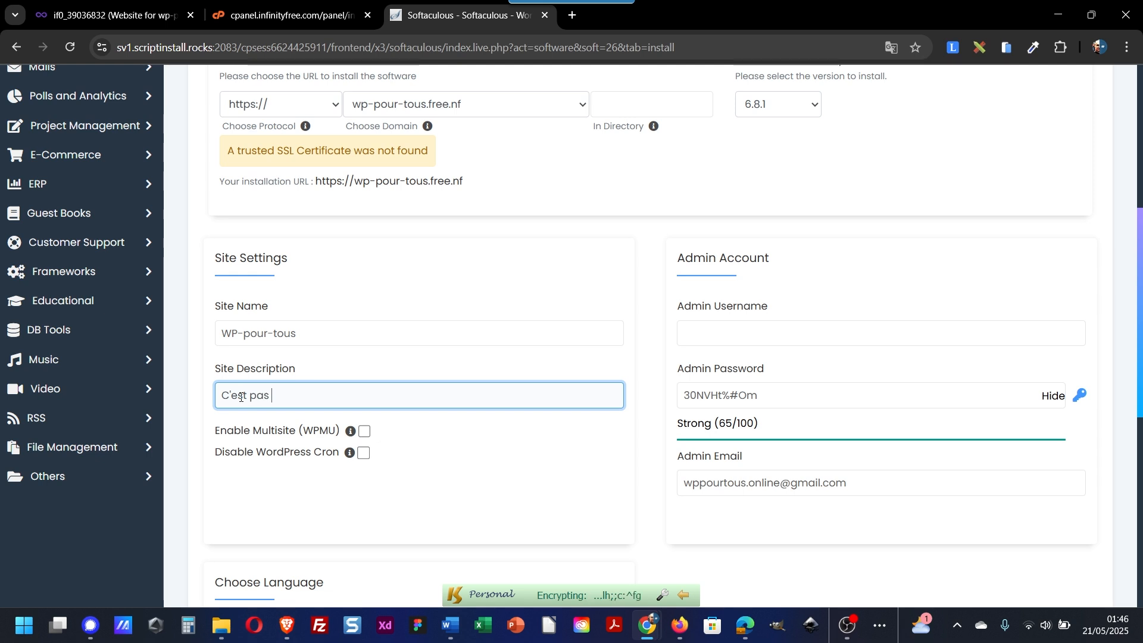
pyautogui.write('sorcie')
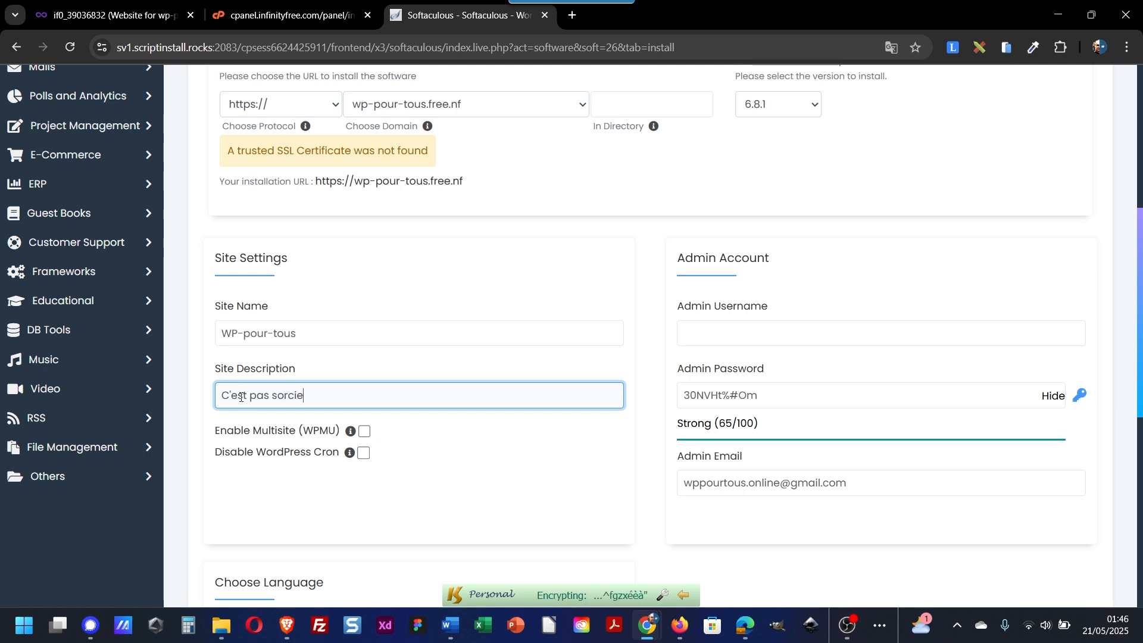
pyautogui.write("r... C'est WP!")
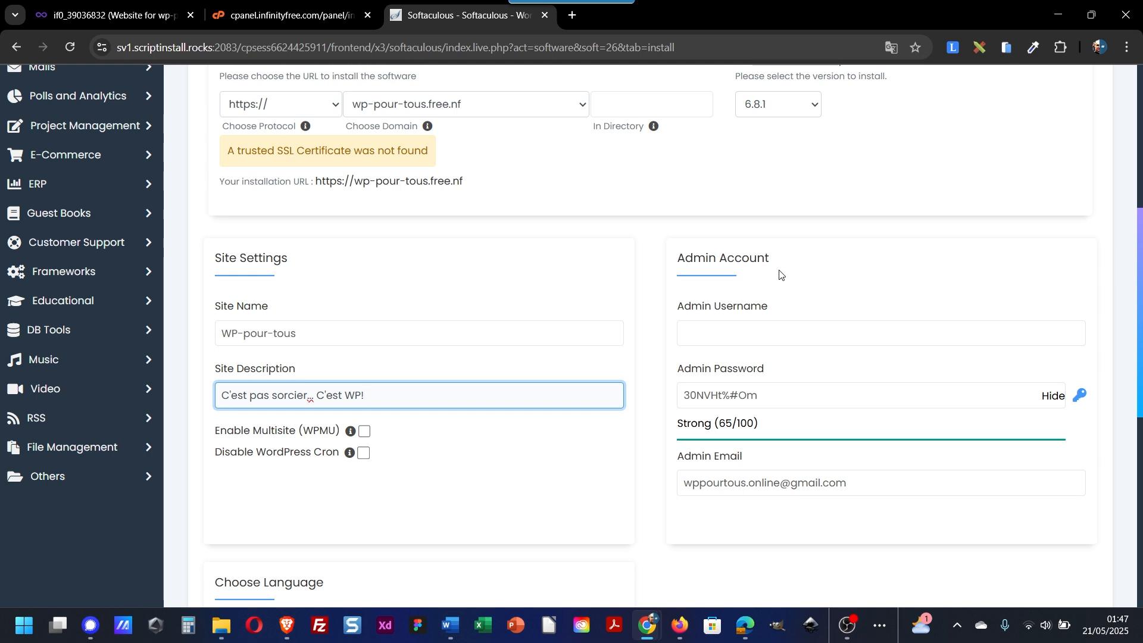
# Enter the admin username, replace the suggested admin password with a custom one, and select it for copying.
pyautogui.click(761, 337)
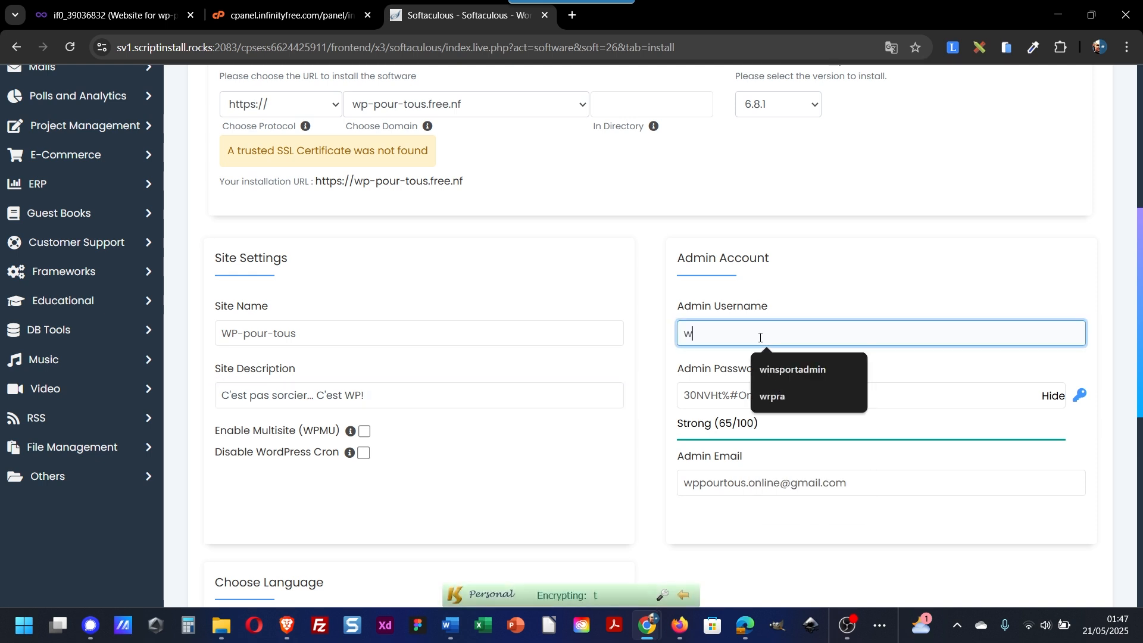
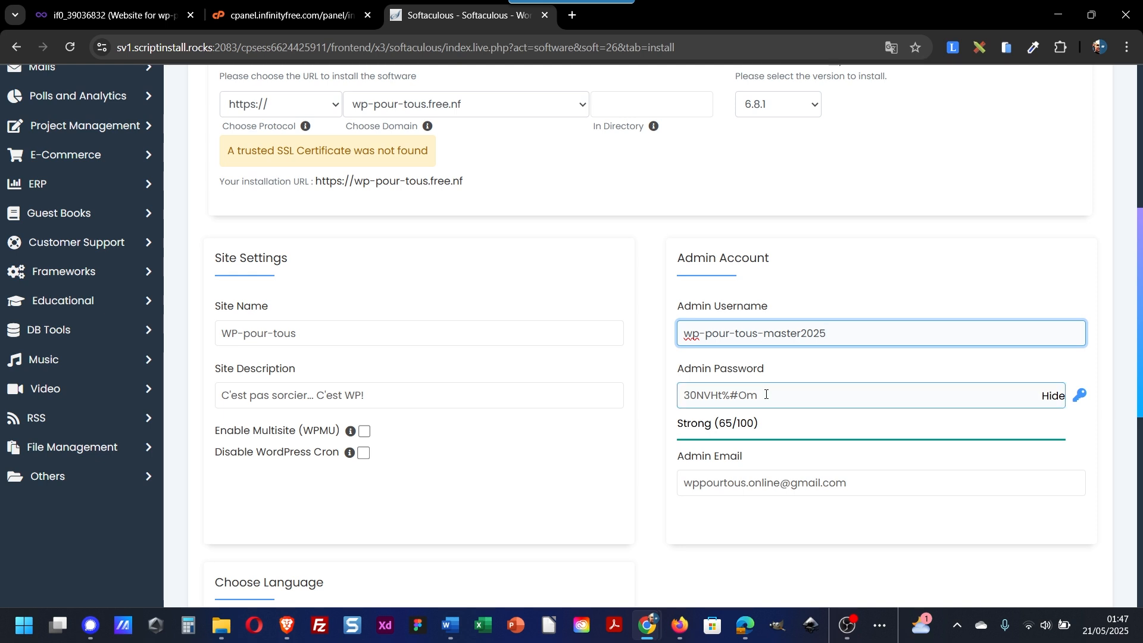
pyautogui.click(1082, 398)
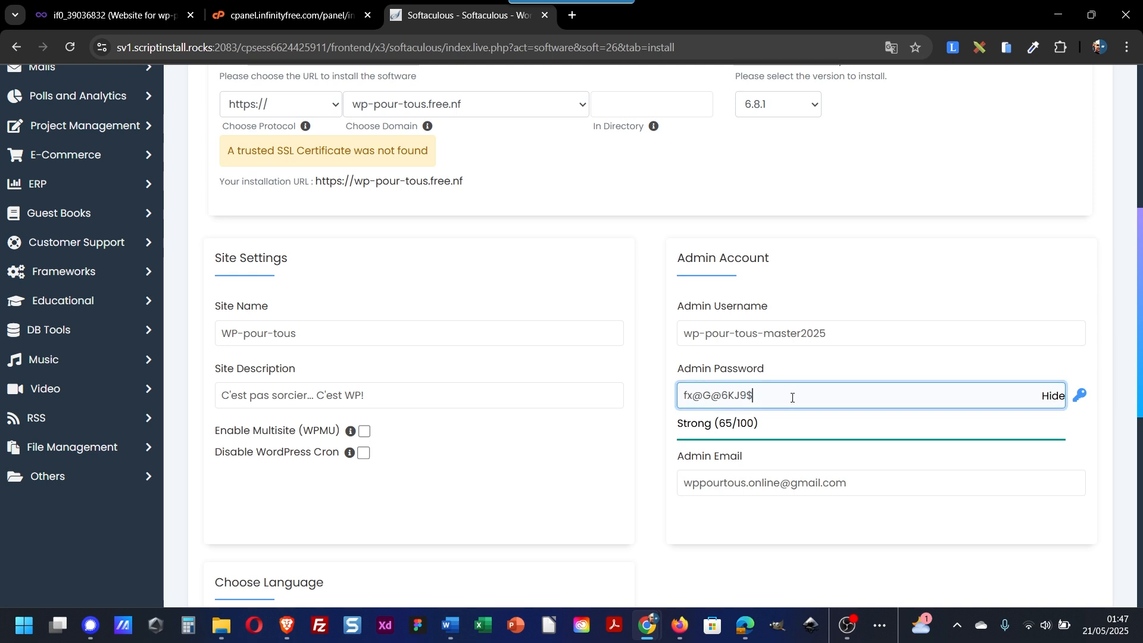
pyautogui.moveTo(792, 395); pyautogui.dragTo(647, 403)
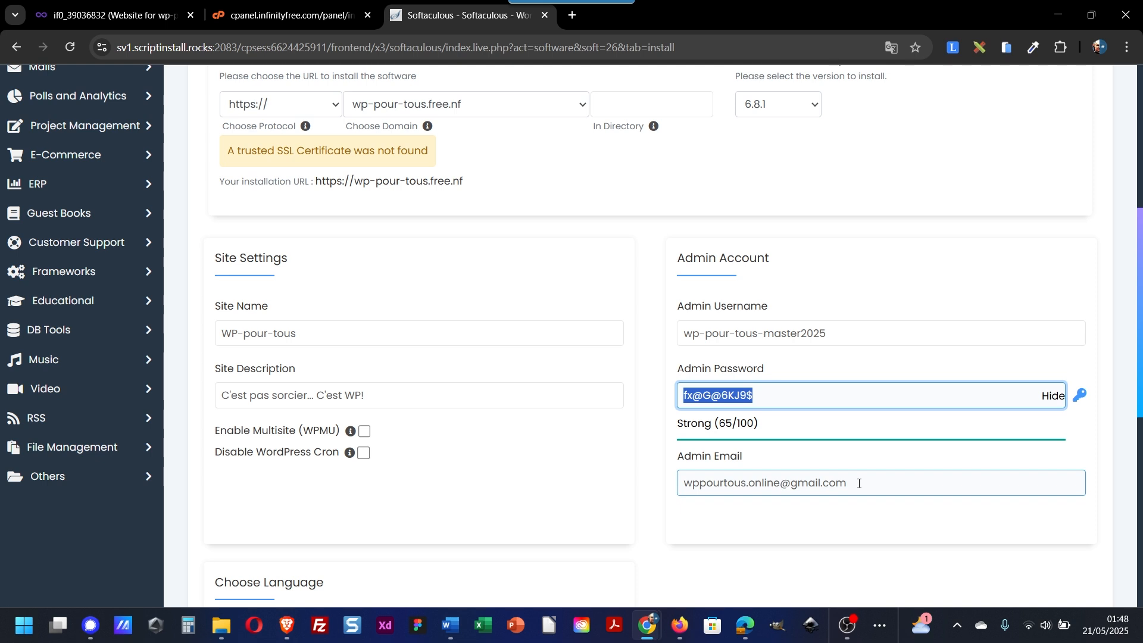
# Choose French as the site language in the installation options.
pyautogui.scroll(-1, 861, 480)
pyautogui.scroll(-5, 858, 483)
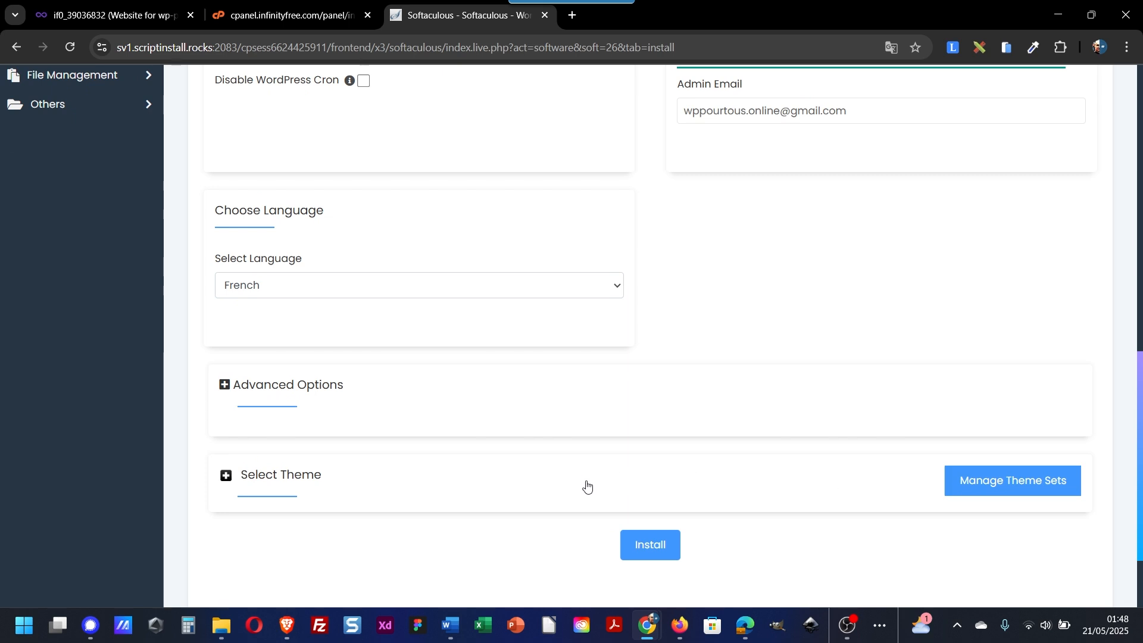
pyautogui.click(616, 290)
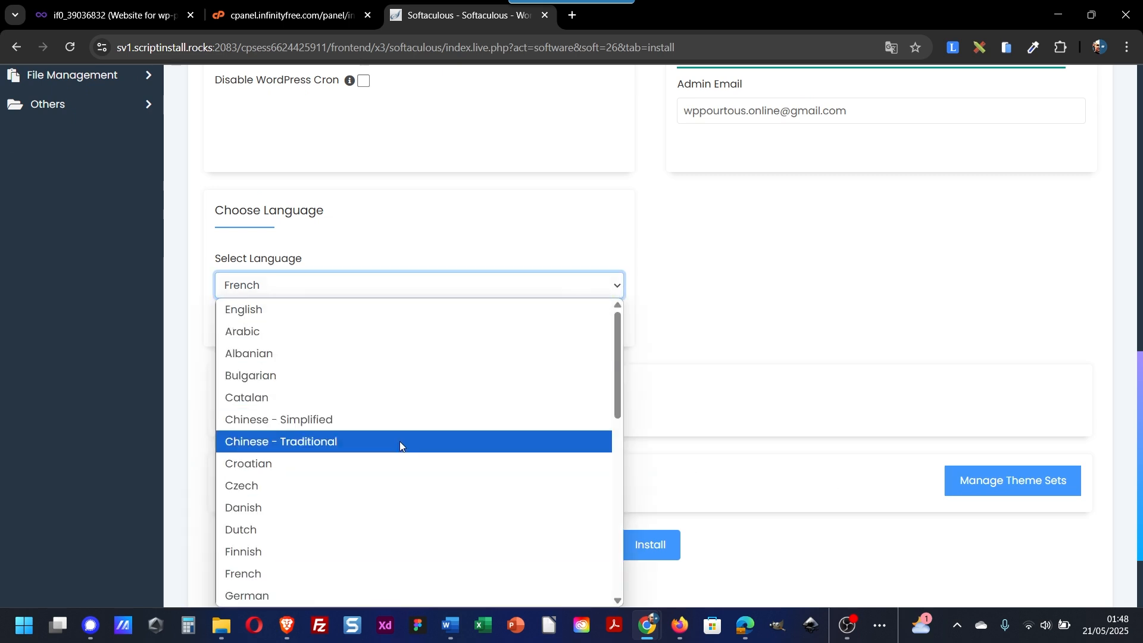
pyautogui.click(362, 573)
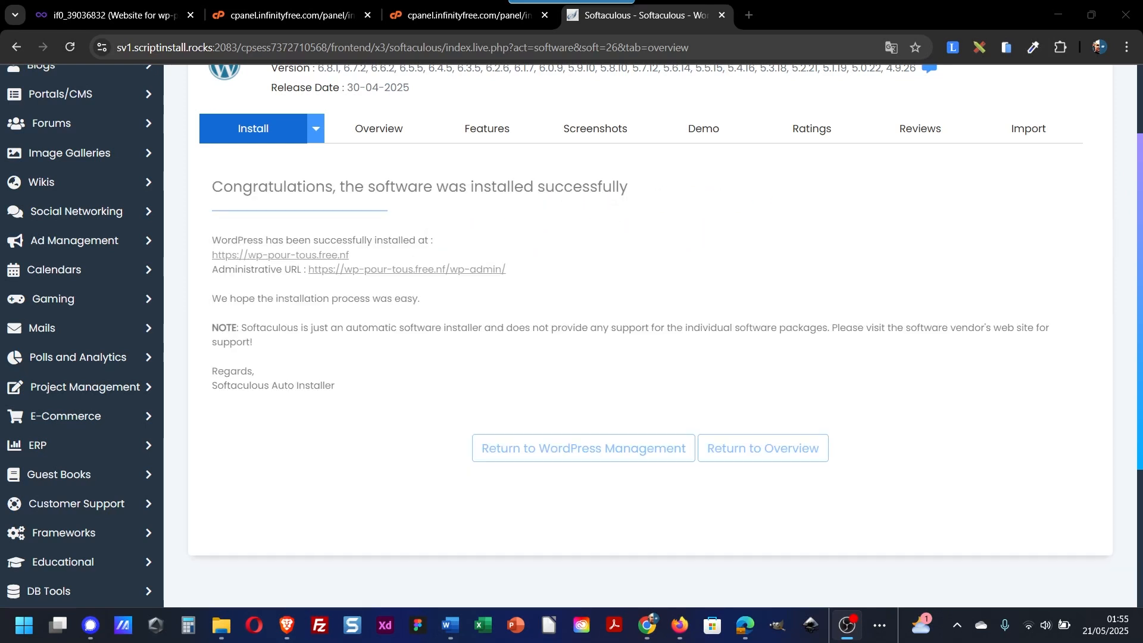
pyautogui.scroll(2, 651, 334)
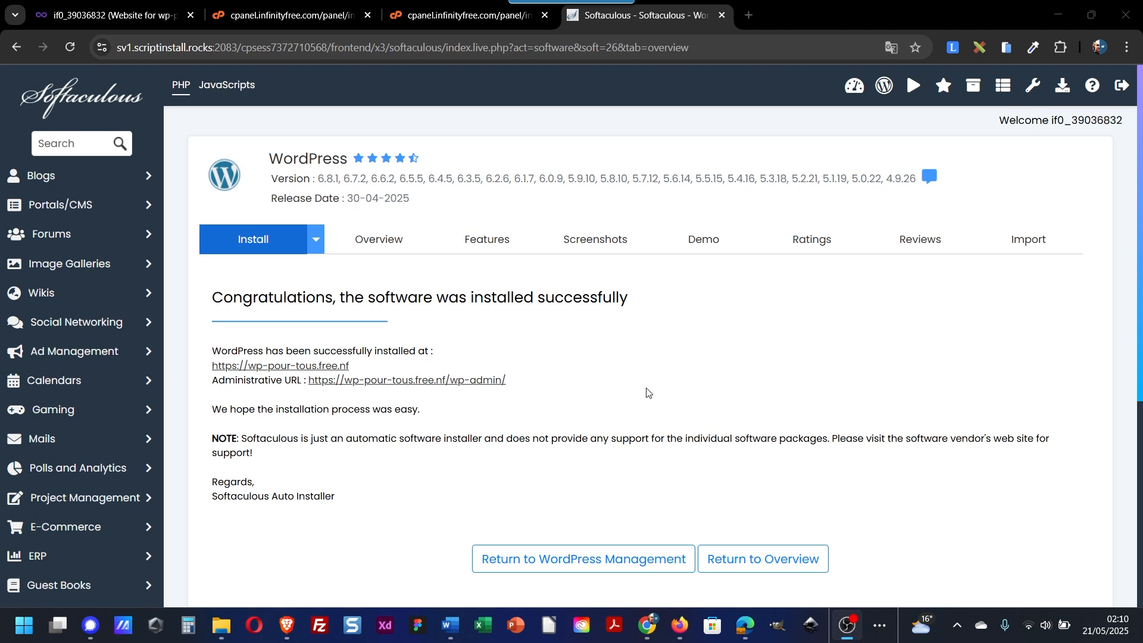
pyautogui.click(220, 348)
pyautogui.moveTo(220, 348); pyautogui.dragTo(532, 397)
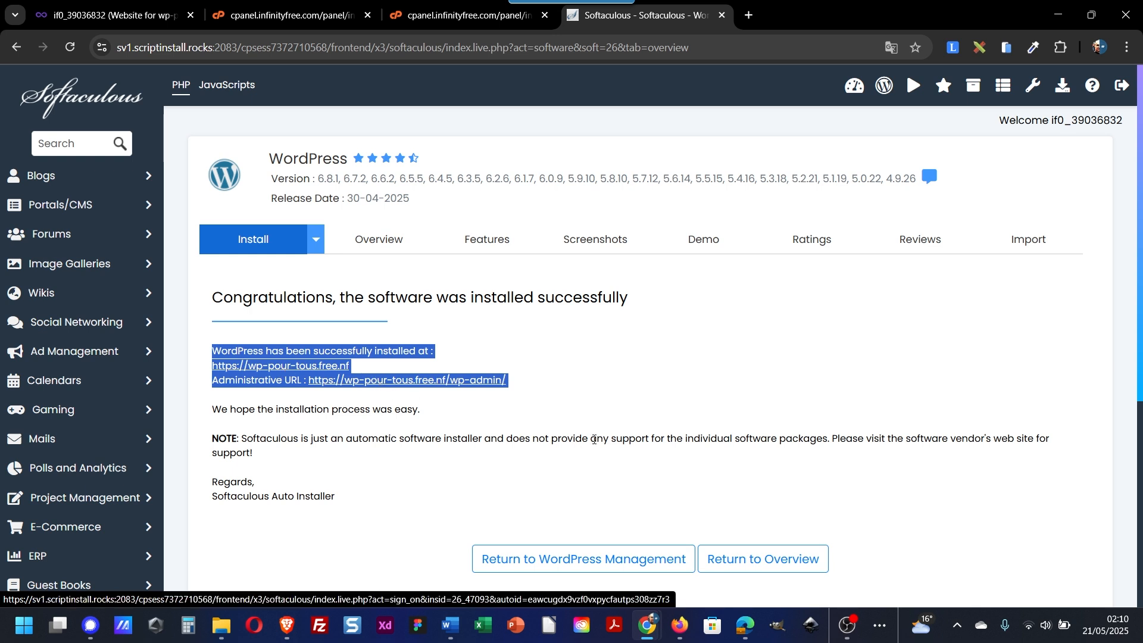
pyautogui.click(601, 396)
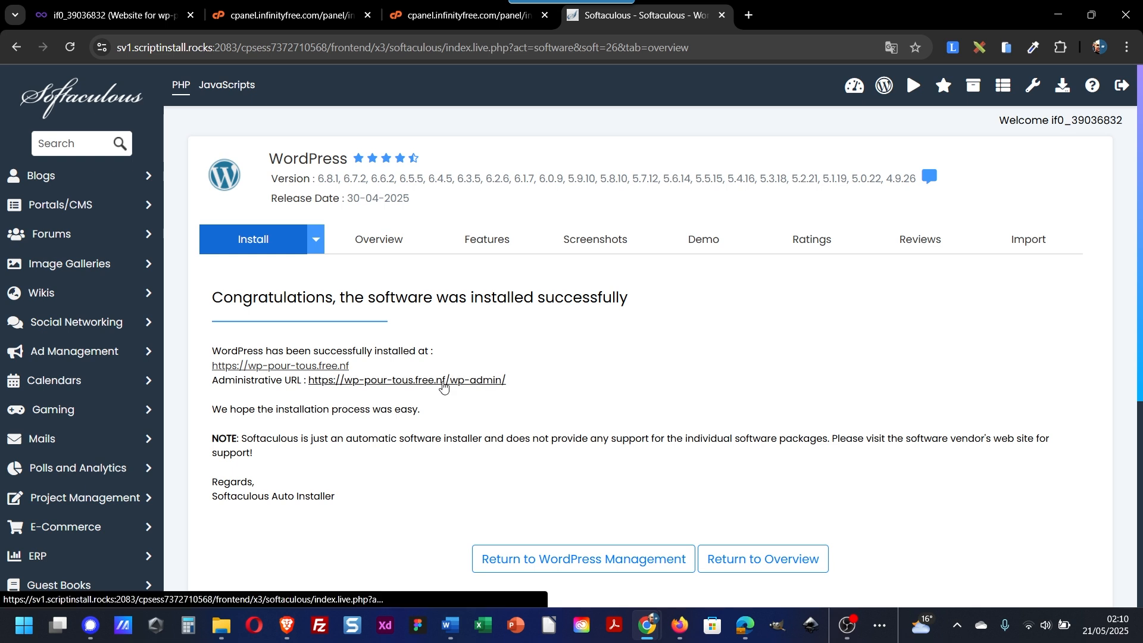
pyautogui.click(304, 368)
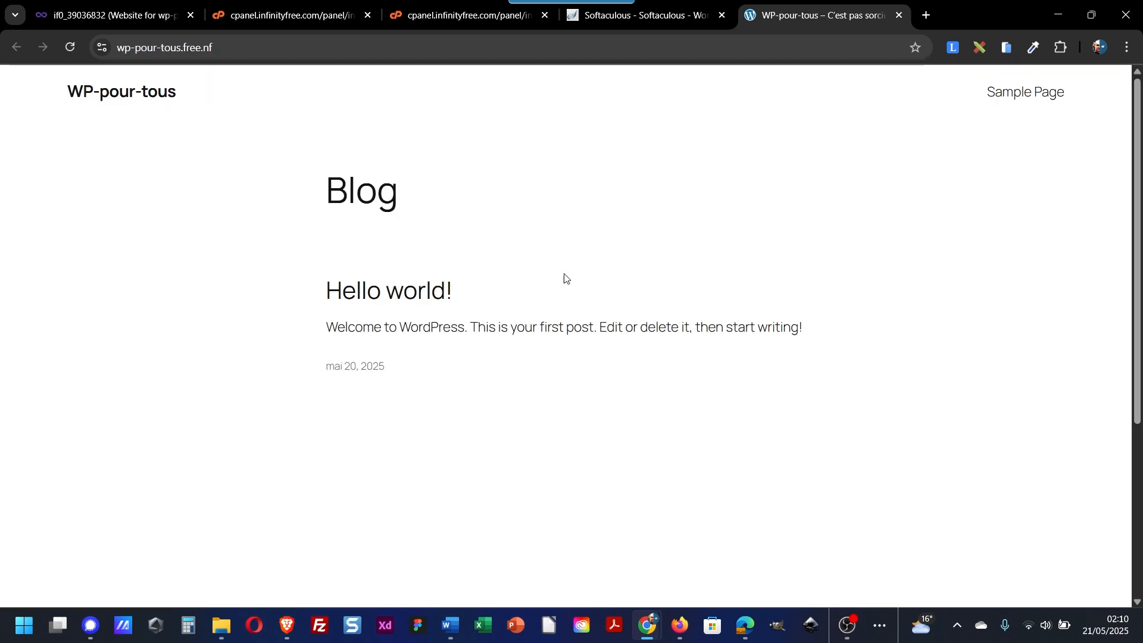
# Load the site's wp-admin login page in a new tab using the copied site address.
pyautogui.moveTo(215, 47); pyautogui.dragTo(89, 46)
pyautogui.hotkey('ctrl', 'c')
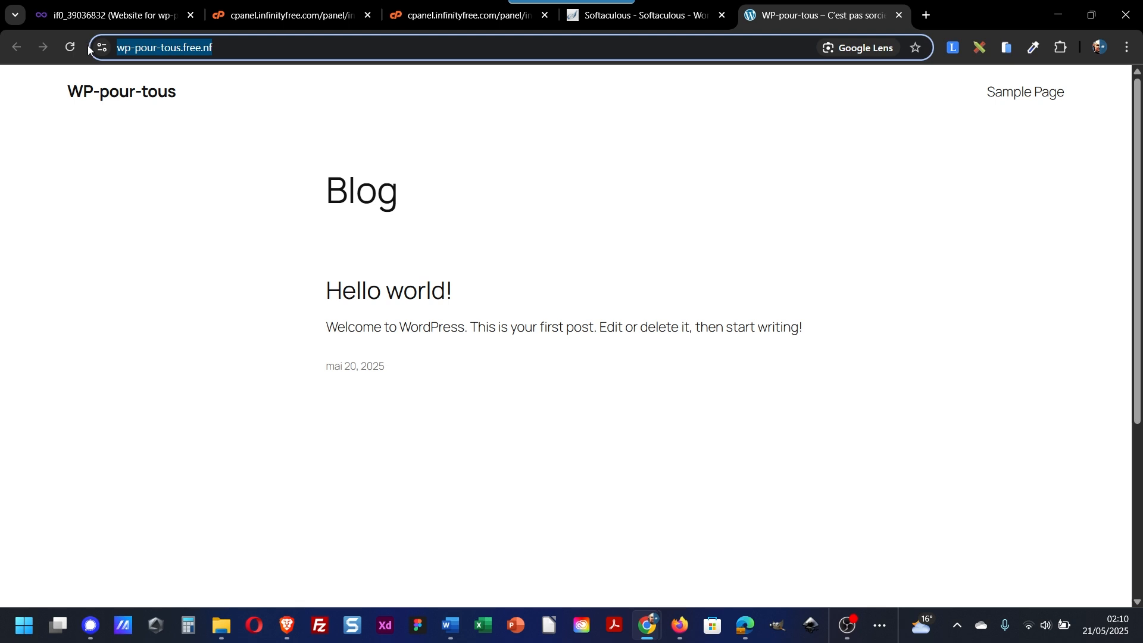
pyautogui.click(933, 16)
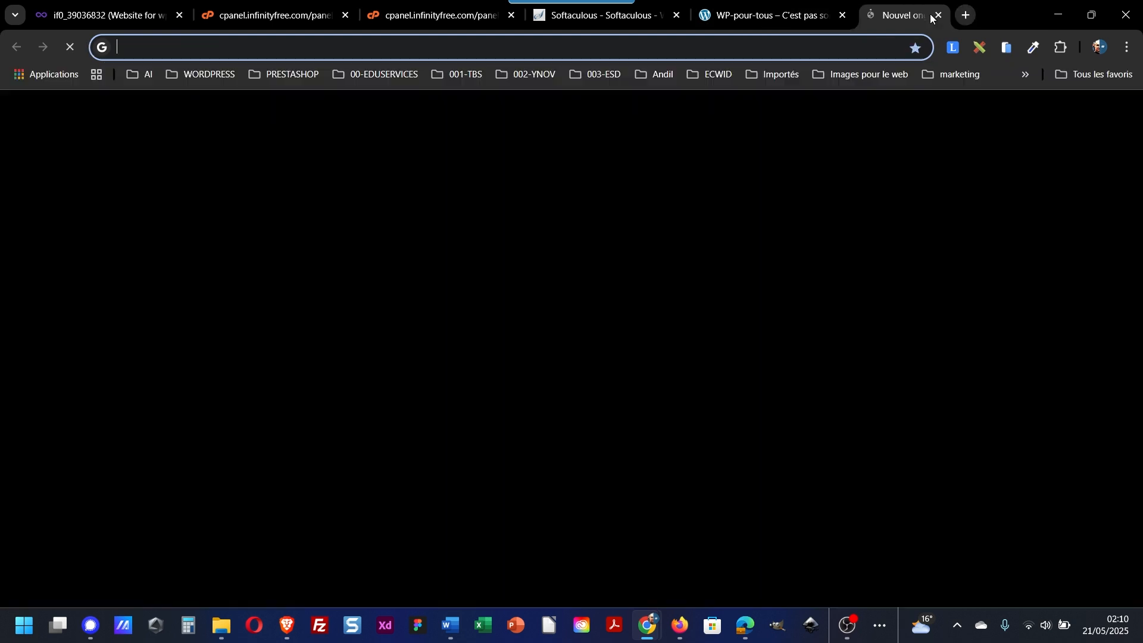
pyautogui.hotkey('ctrl', 'v')
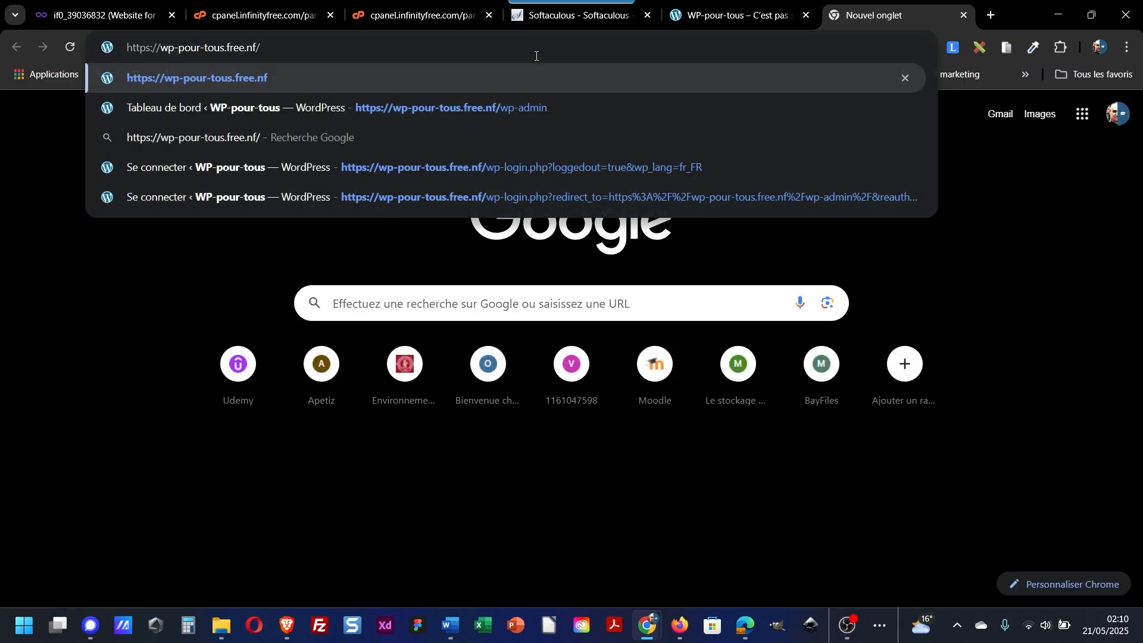
pyautogui.write('wp-')
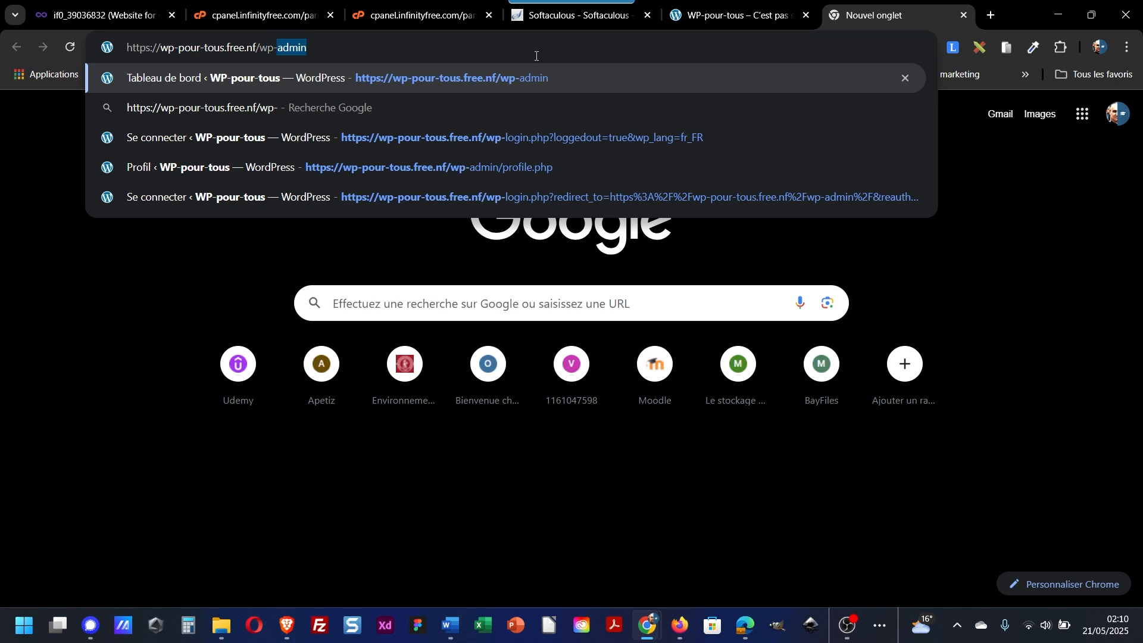
pyautogui.press('Return')
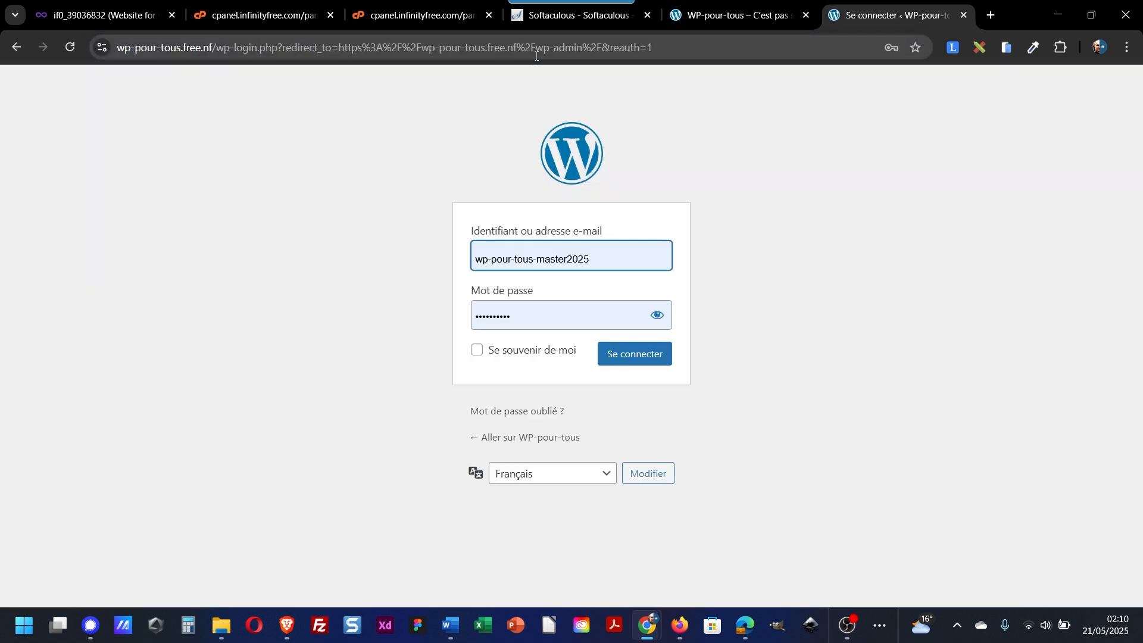
# Check the pre-filled username and password, then sign in to the WordPress dashboard.
pyautogui.moveTo(607, 258); pyautogui.dragTo(474, 263)
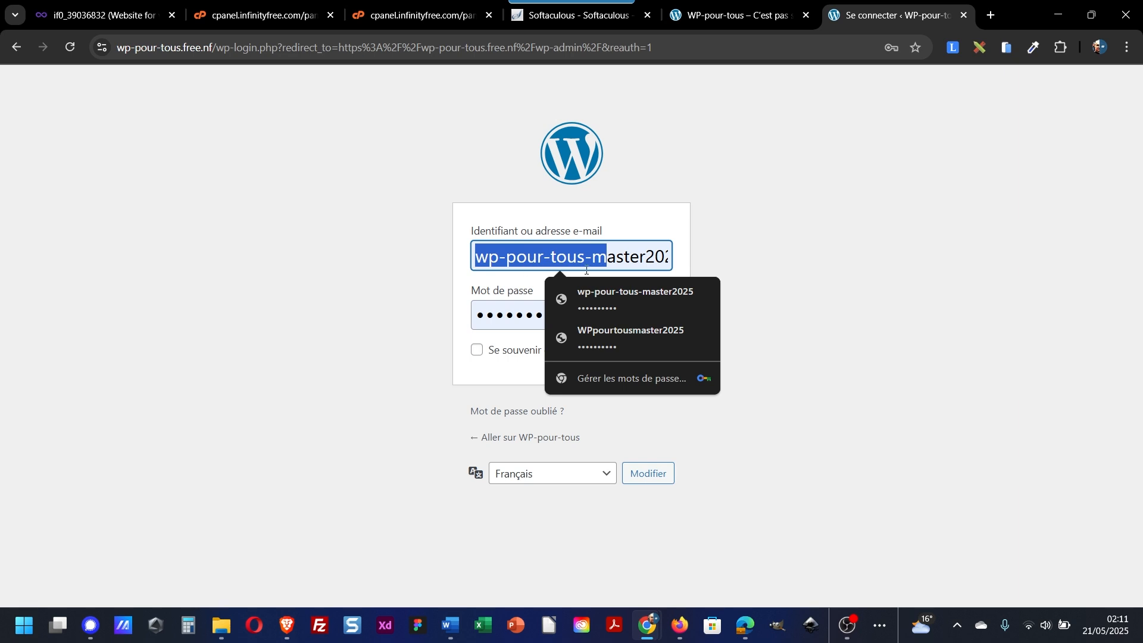
pyautogui.click(624, 258)
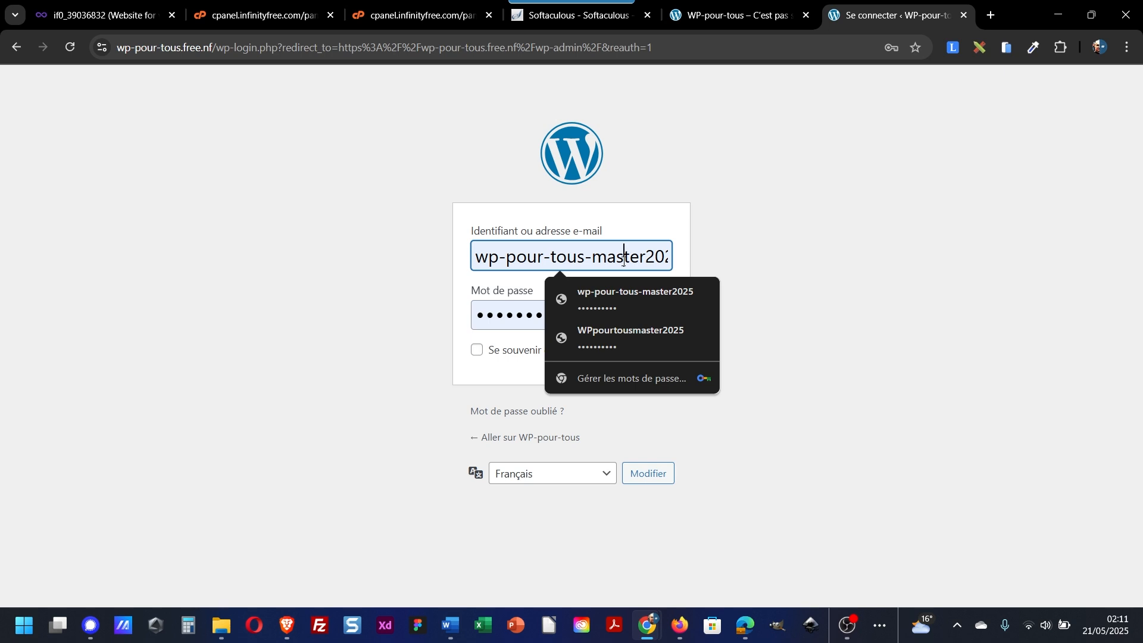
pyautogui.click(524, 317)
pyautogui.click(583, 316)
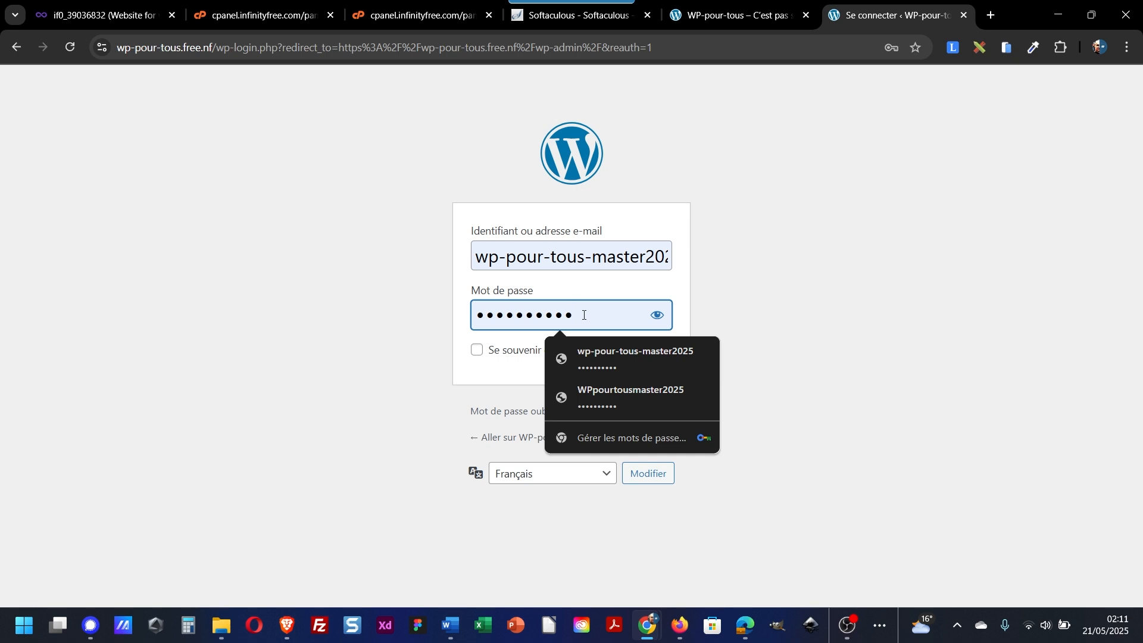
pyautogui.click(814, 423)
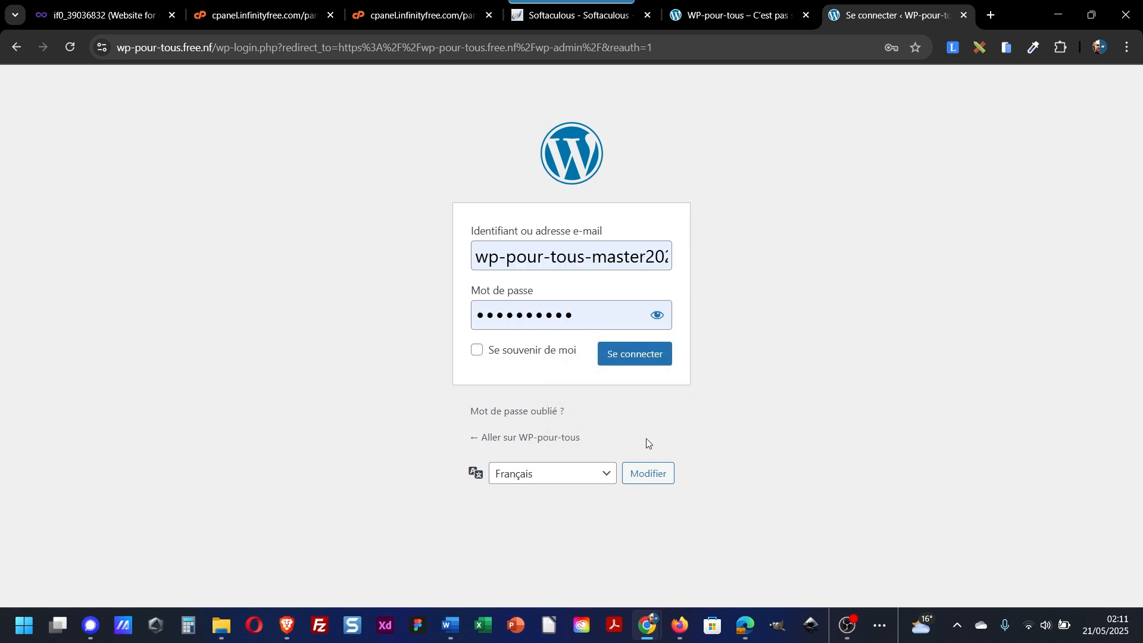
pyautogui.click(633, 363)
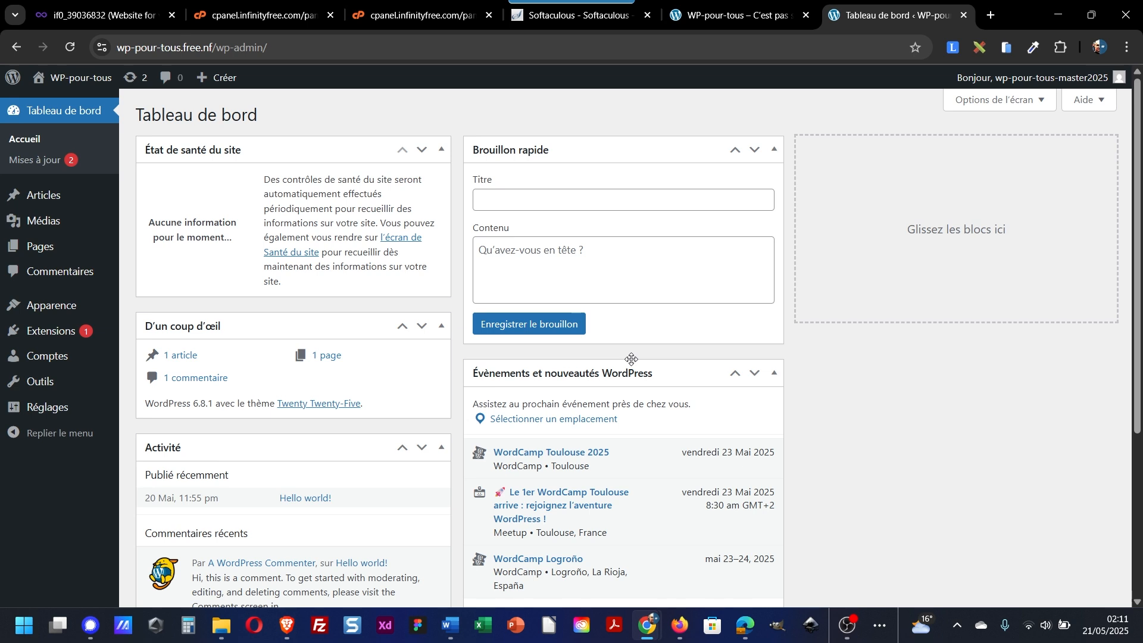
# Update the Akismet Anti-spam plugin from 5.3.7 to 5.4 via Mises à jour.
pyautogui.click(47, 162)
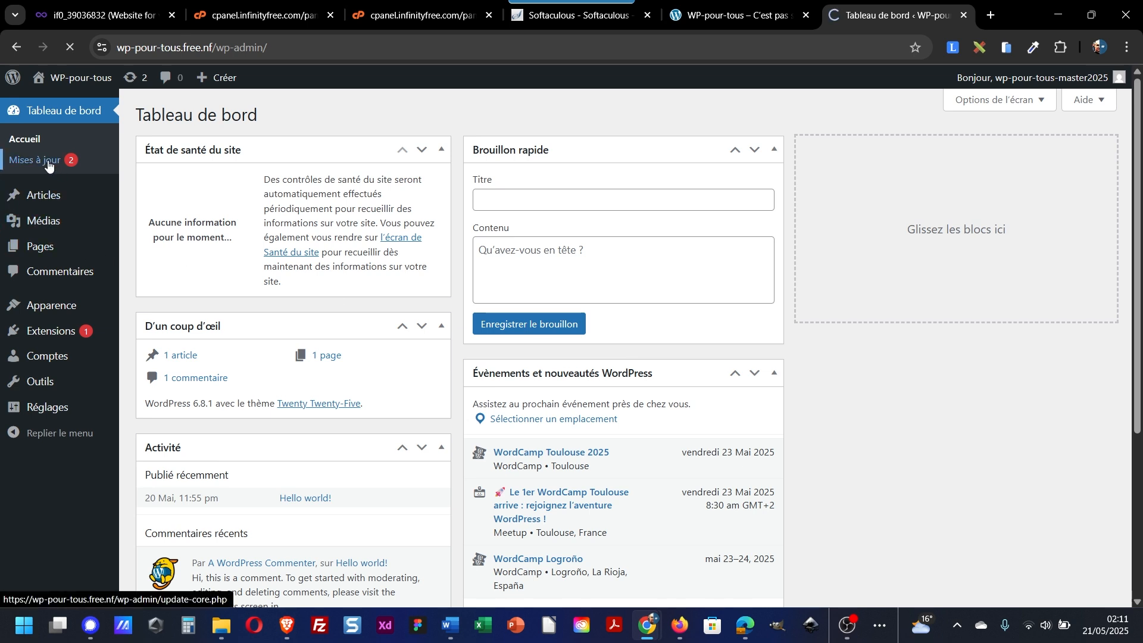
pyautogui.scroll(-2, 736, 493)
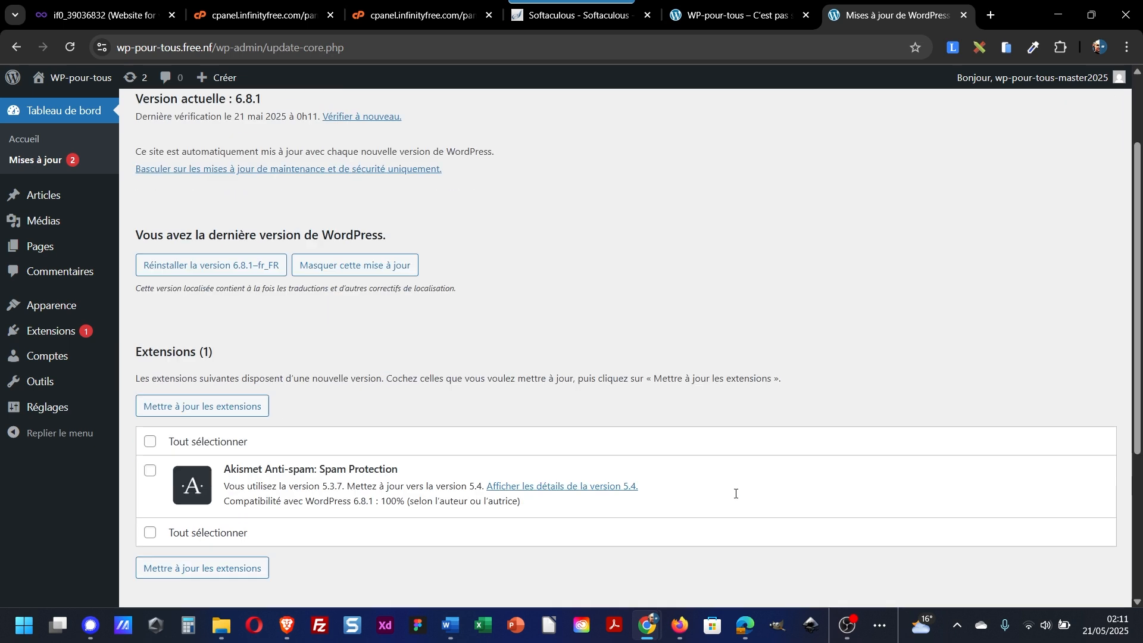
pyautogui.scroll(-2, 736, 493)
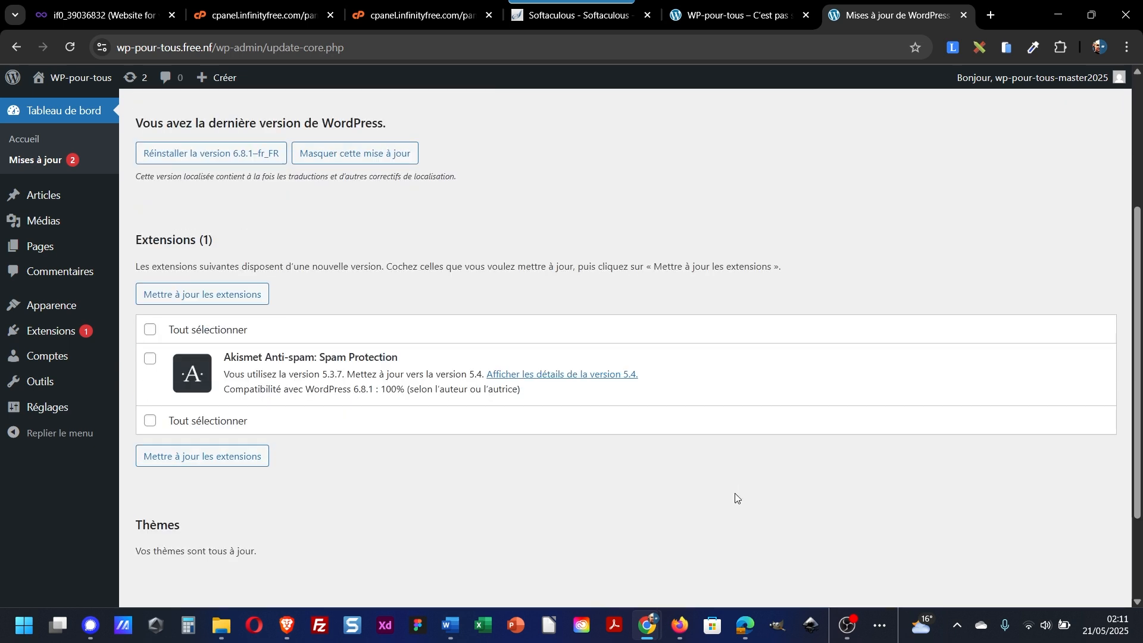
pyautogui.click(150, 359)
pyautogui.click(176, 298)
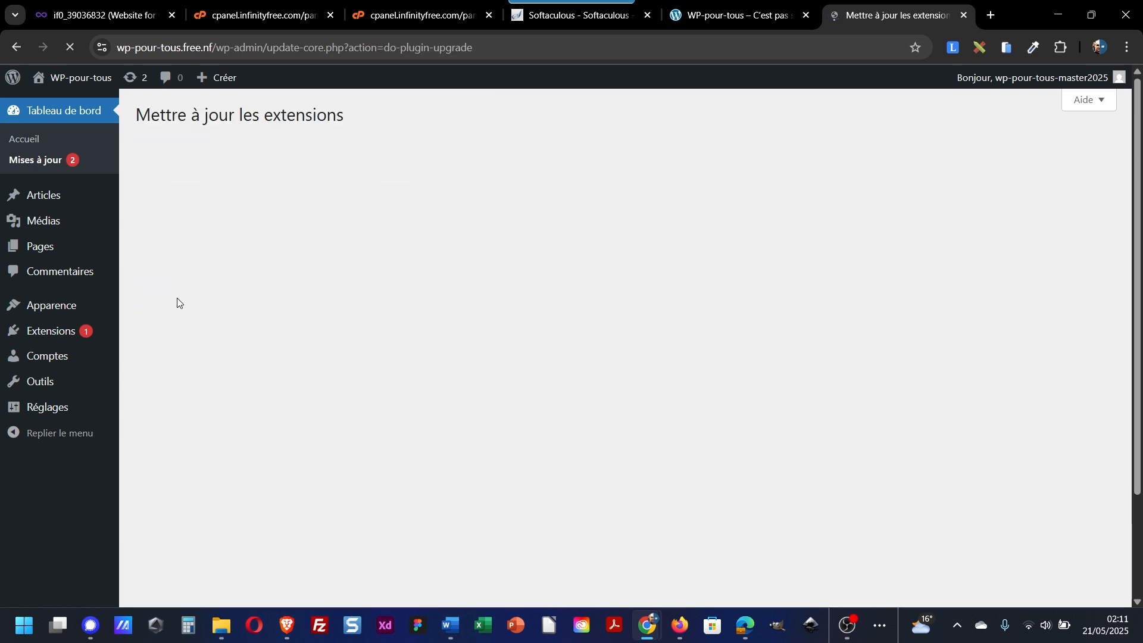